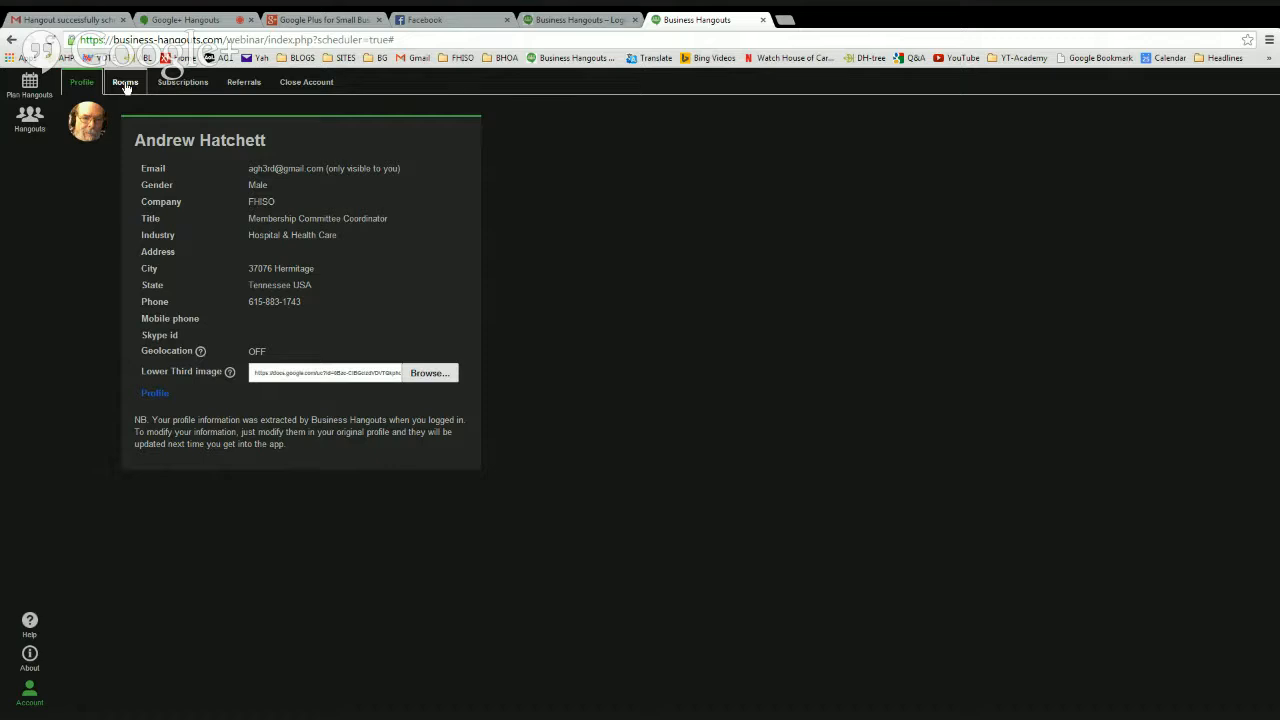
- Create a new room named 111 from the Auditorium2 template and save it
click(125, 84)
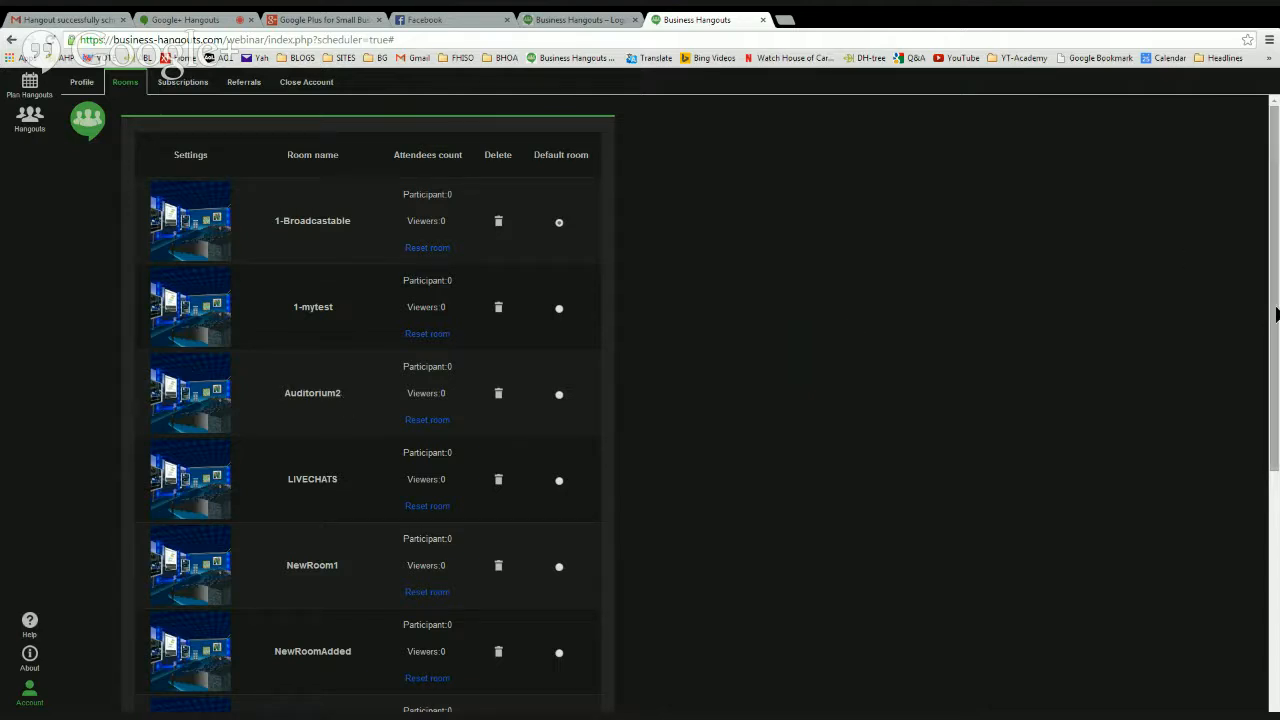
drag(1276, 314, 1277, 660)
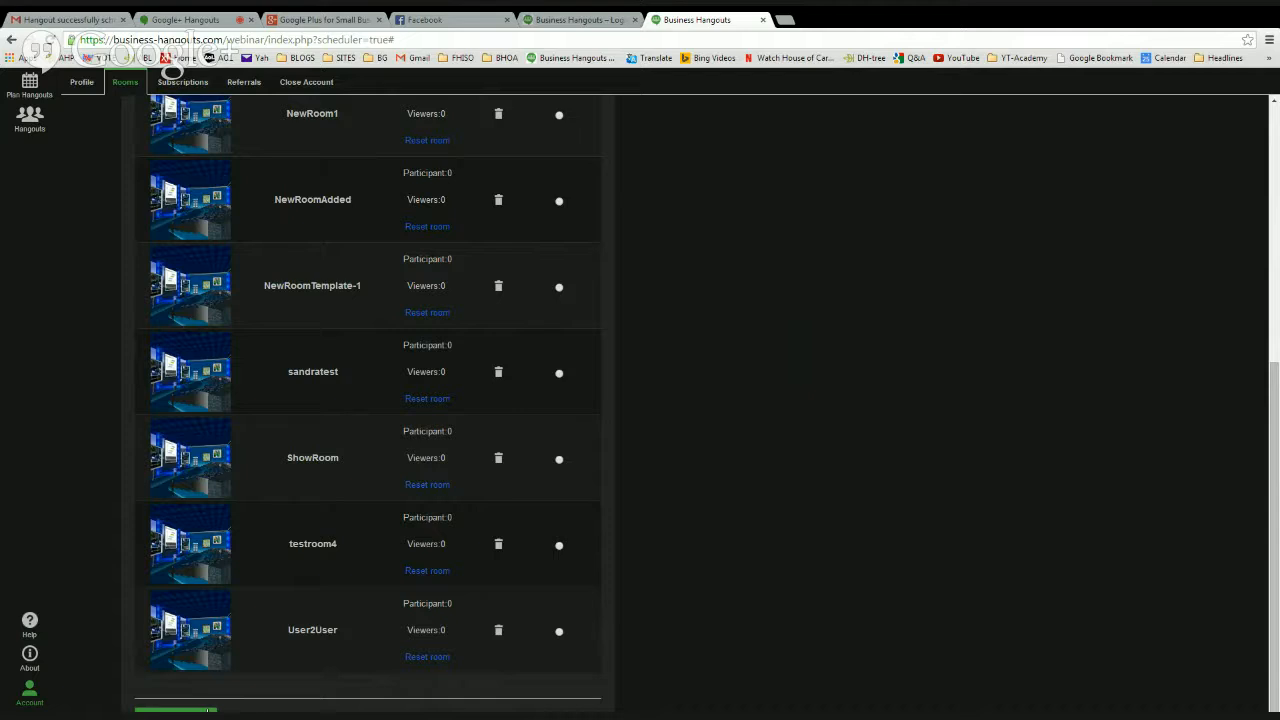
click(208, 712)
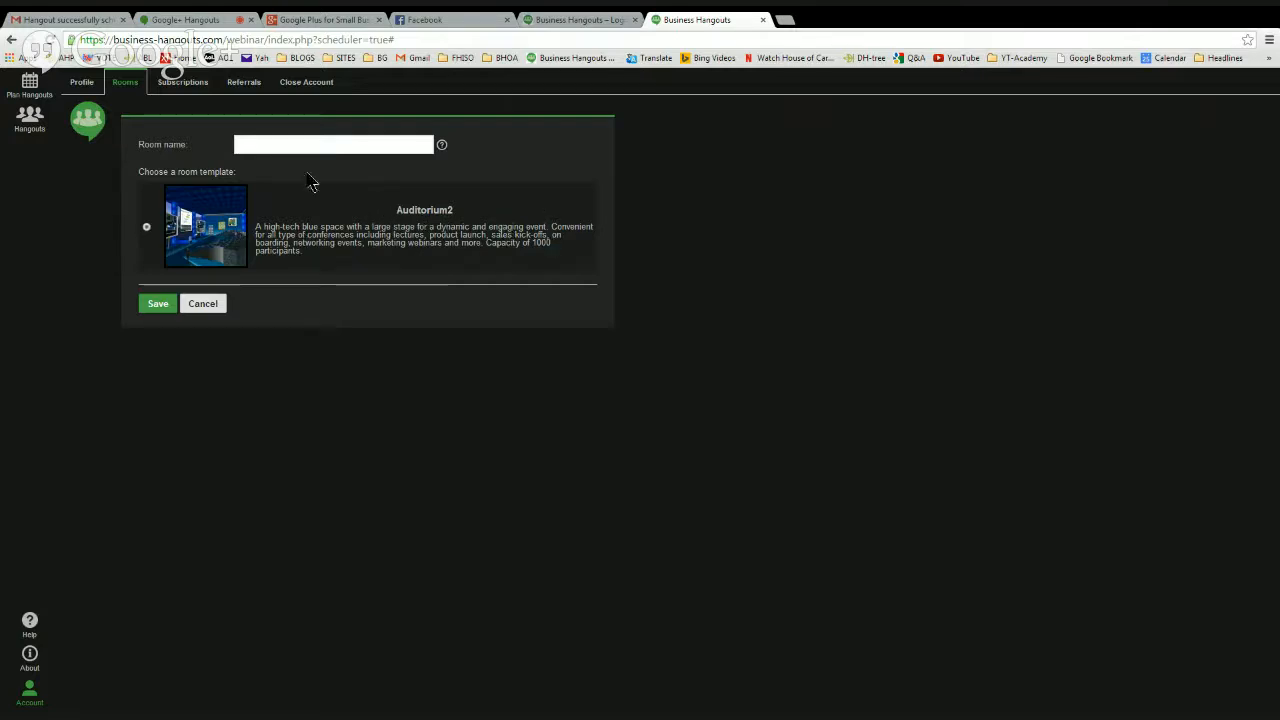
click(280, 145)
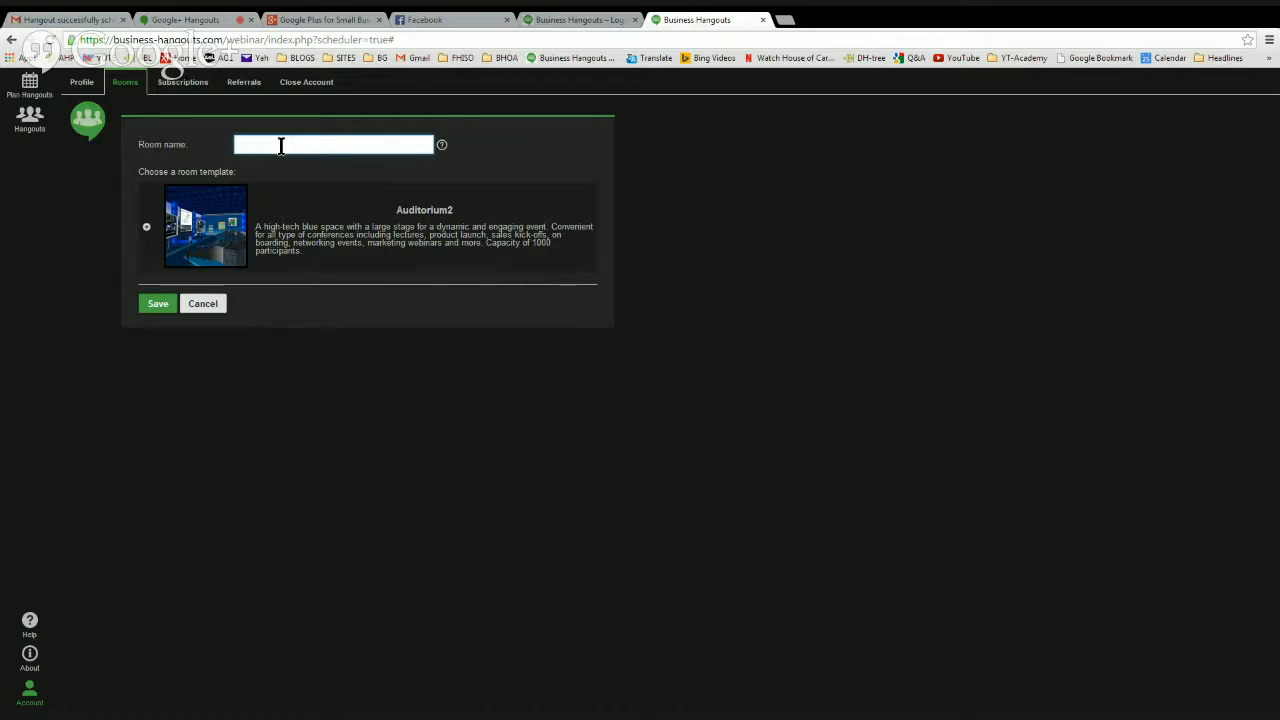
text(1.1.1)
key(BackSpace)
key(BackSpace)
text(111)
click(157, 306)
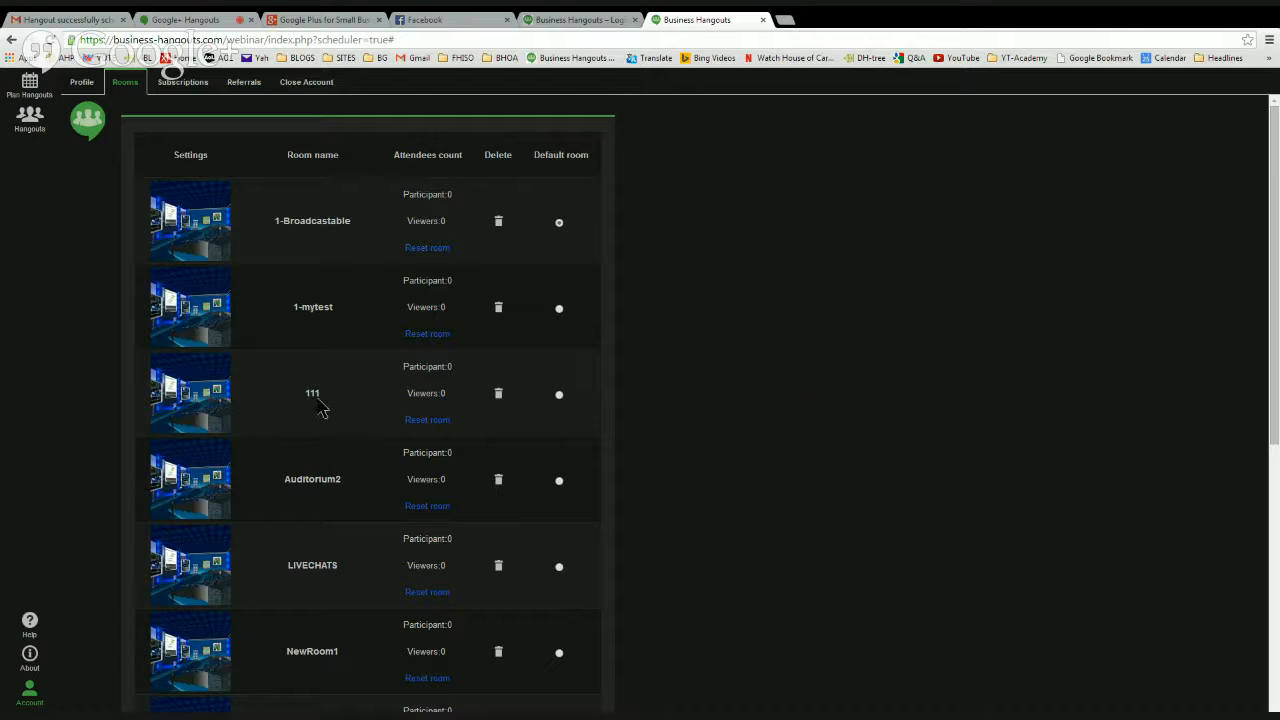
- Open the settings of room 111 and save its room properties with attendees visible
click(189, 417)
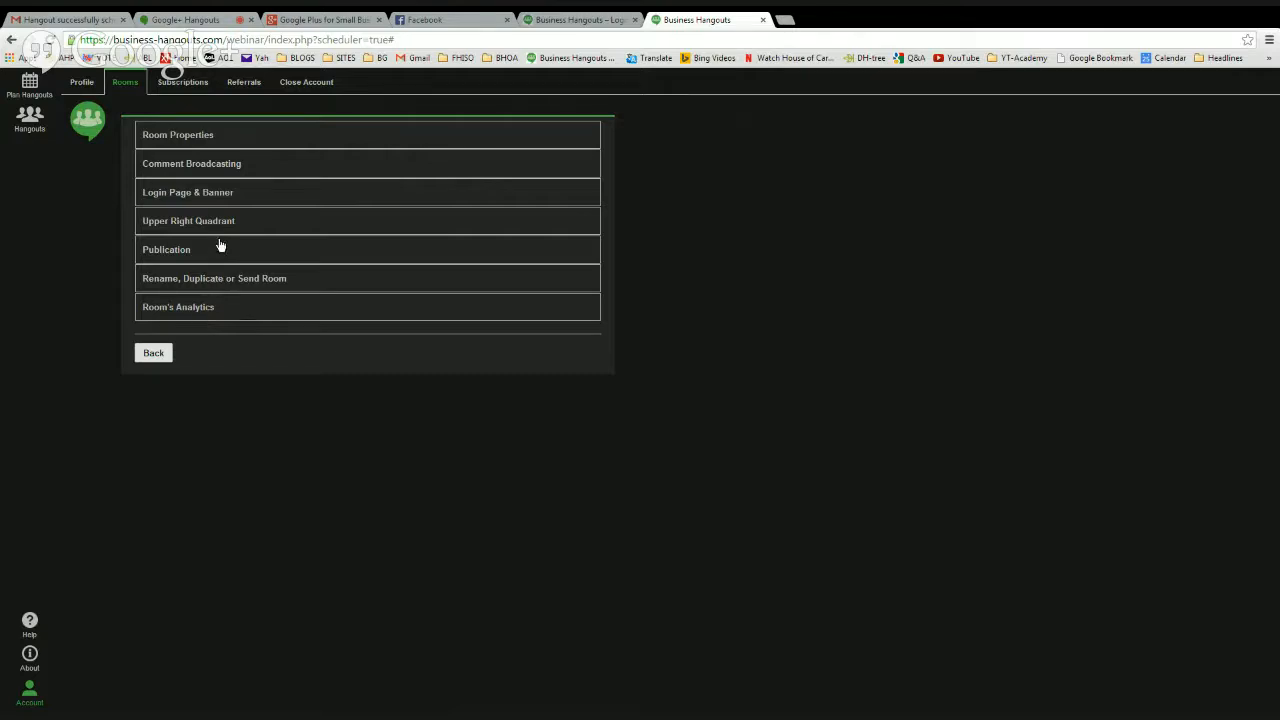
click(184, 141)
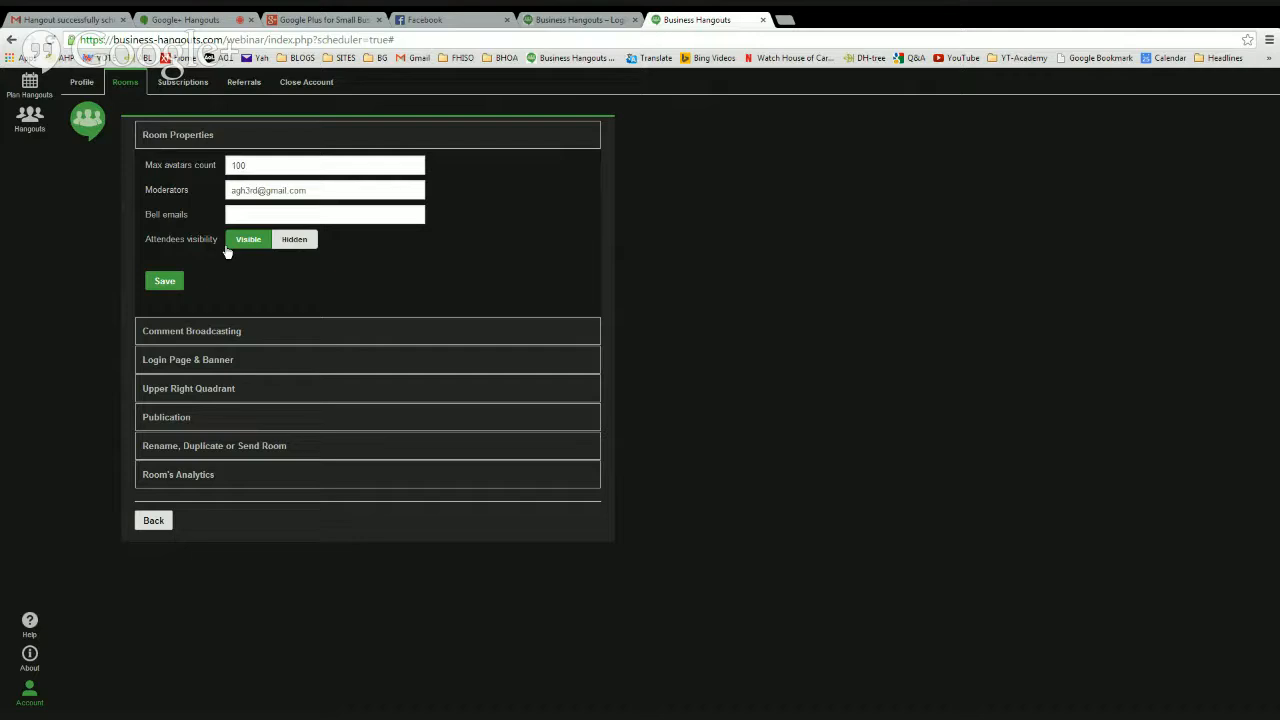
click(168, 282)
click(164, 283)
- Set the 640x360 JPG from the file list as the comment broadcast background image and save
click(189, 336)
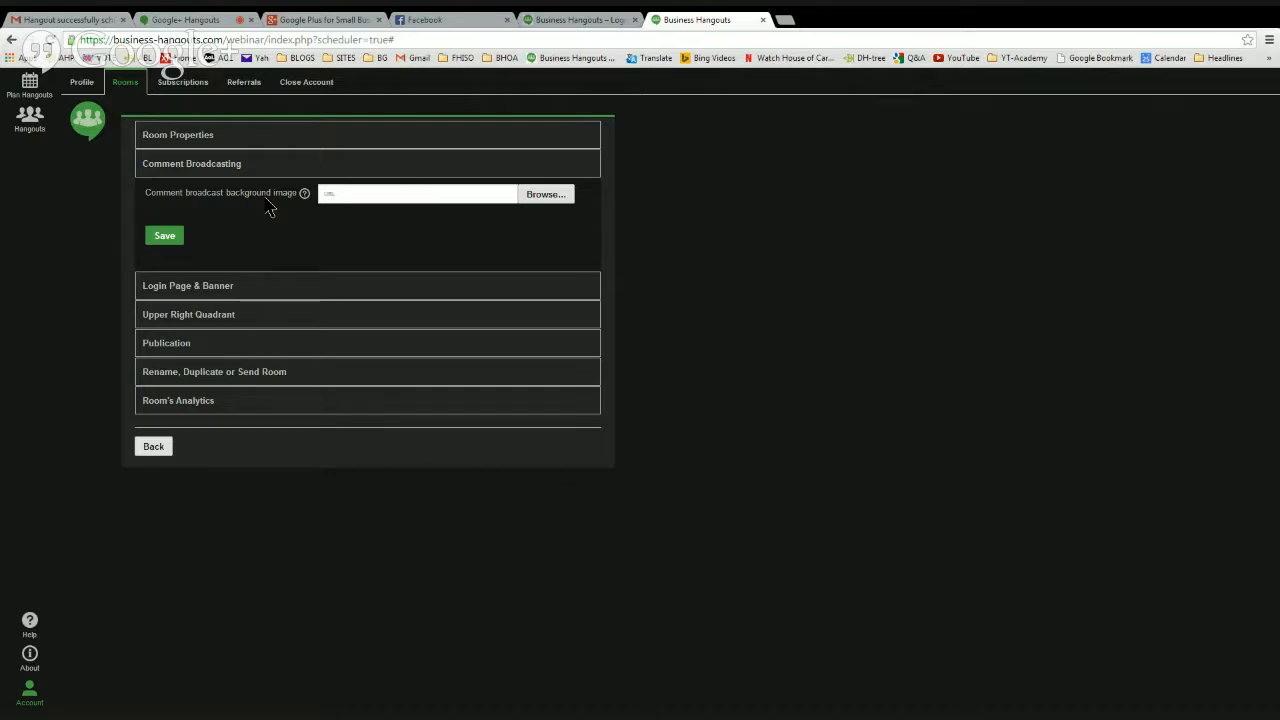
click(541, 196)
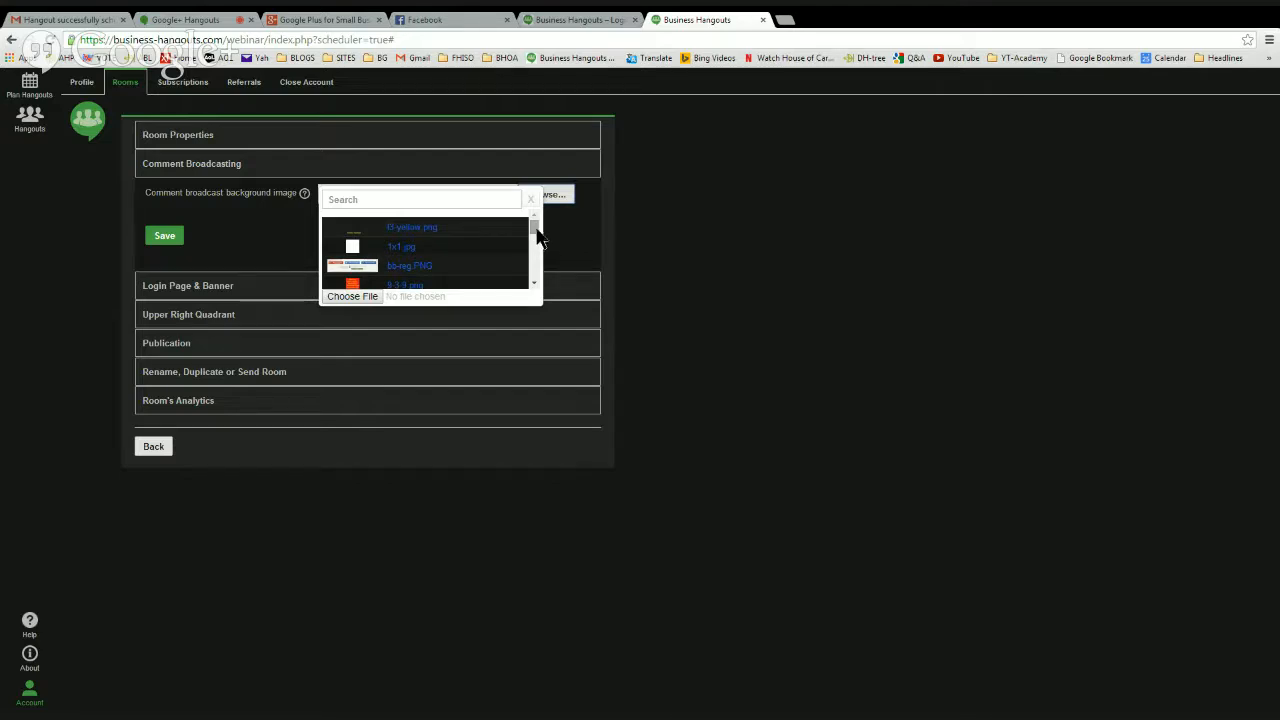
drag(535, 228, 535, 242)
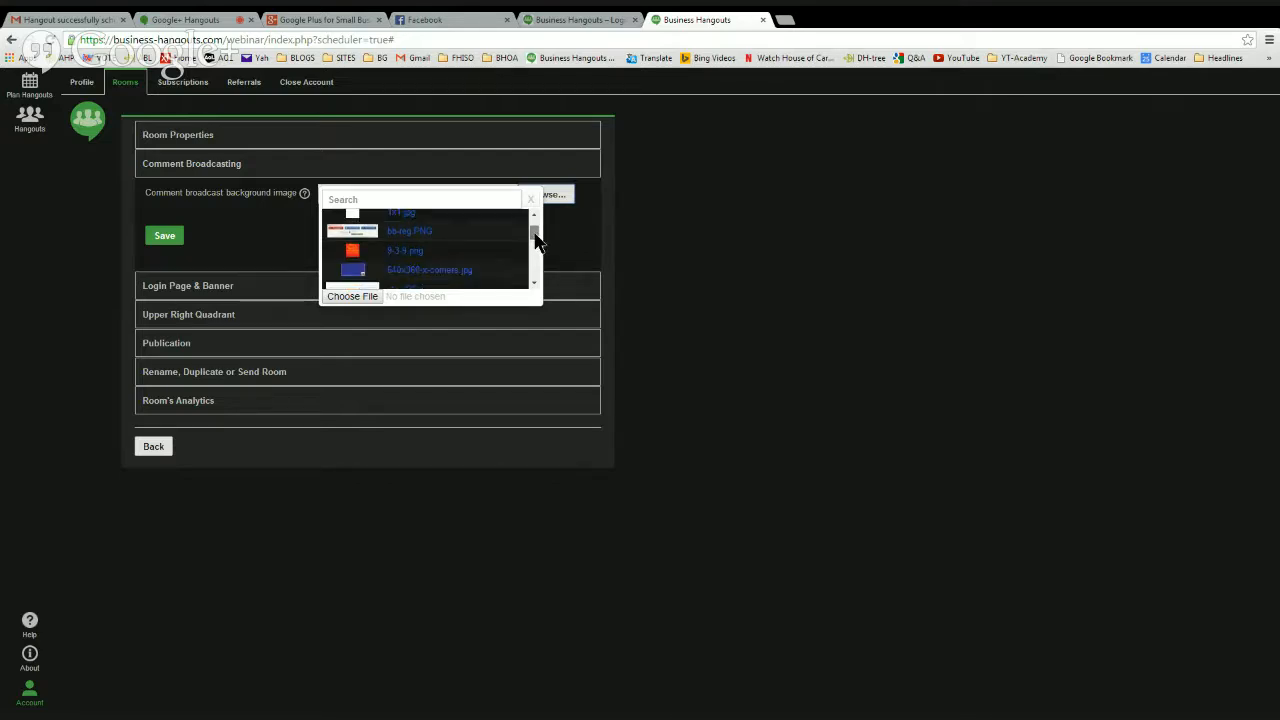
click(414, 272)
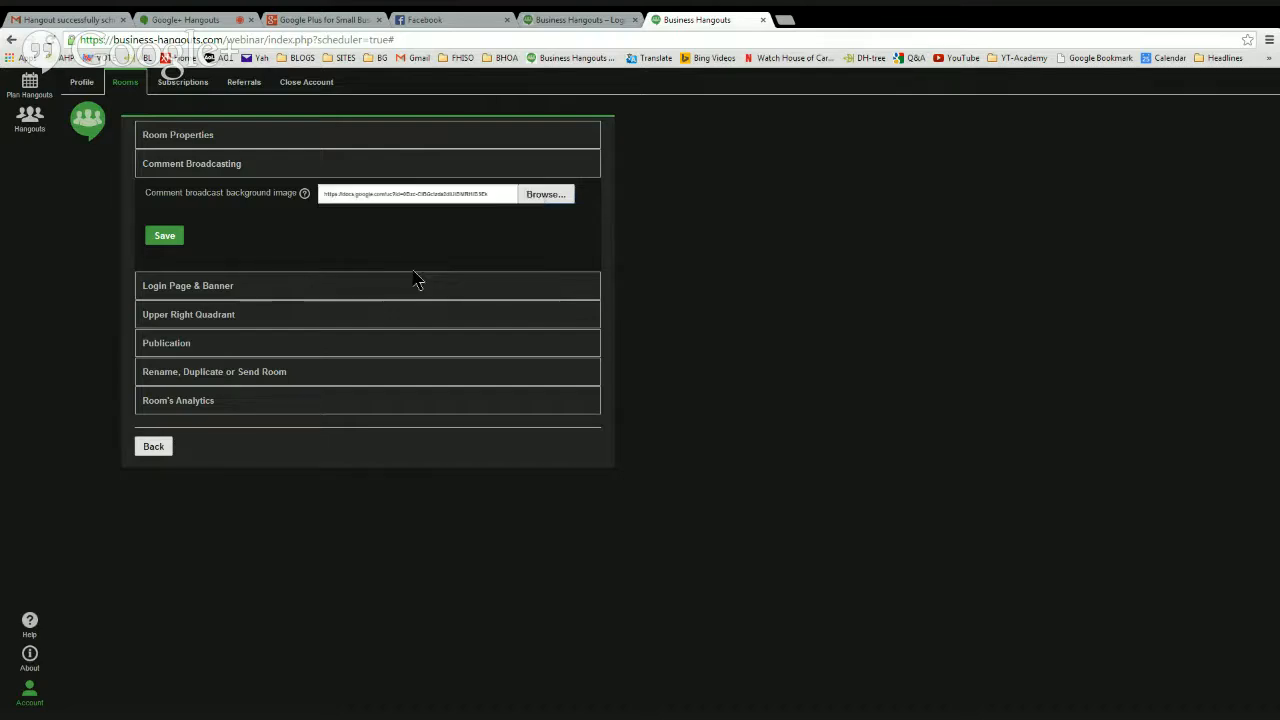
click(168, 238)
- Set the login page's text color to pink FF61DA and its background color to red FF1B0A
click(172, 288)
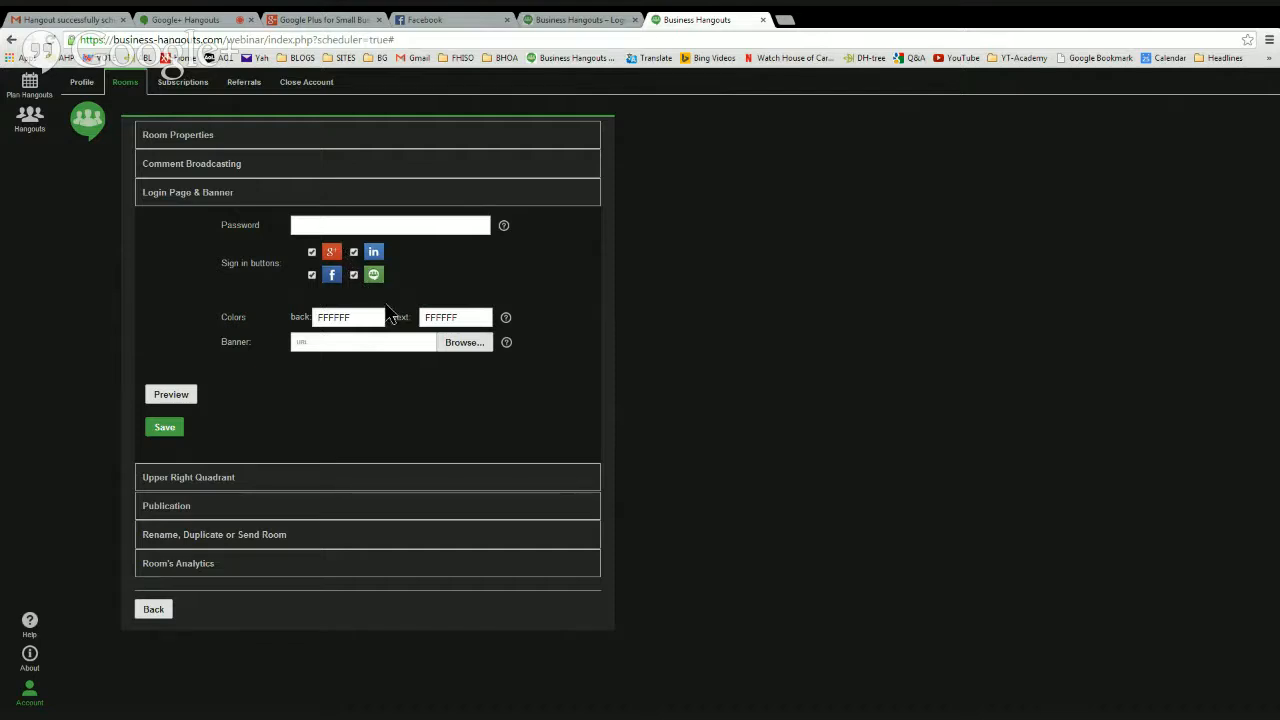
click(465, 318)
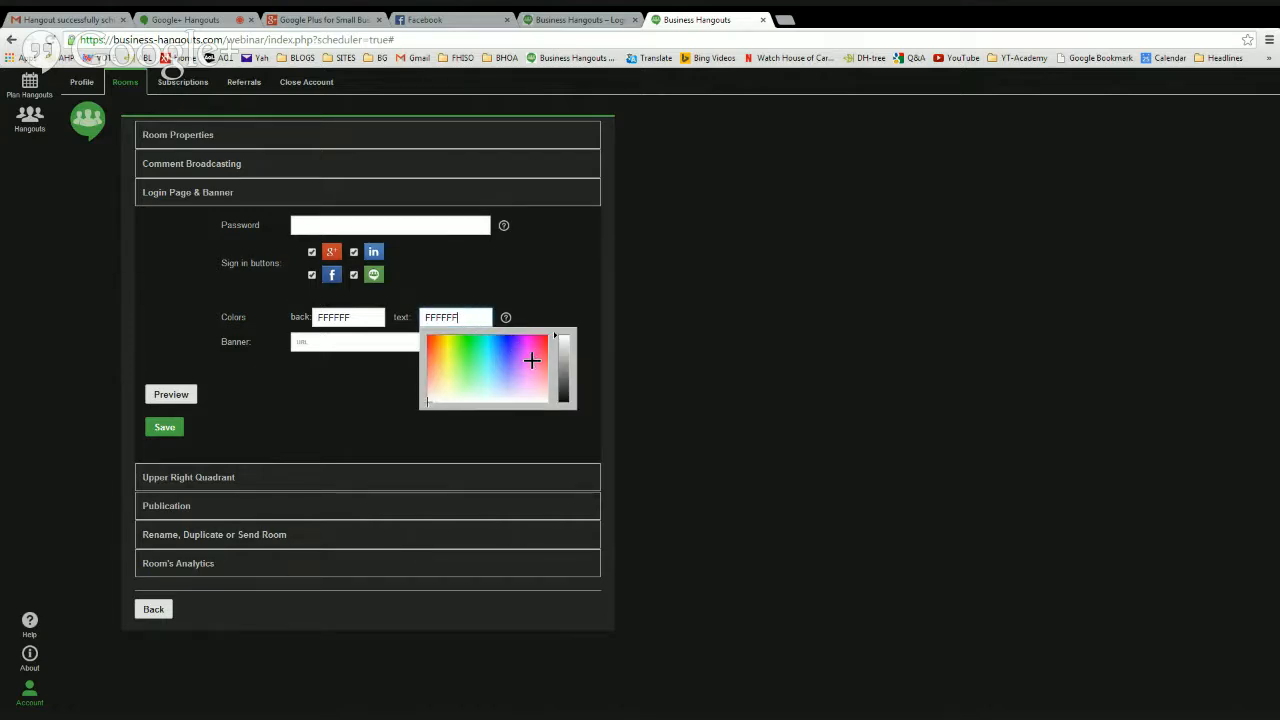
click(531, 360)
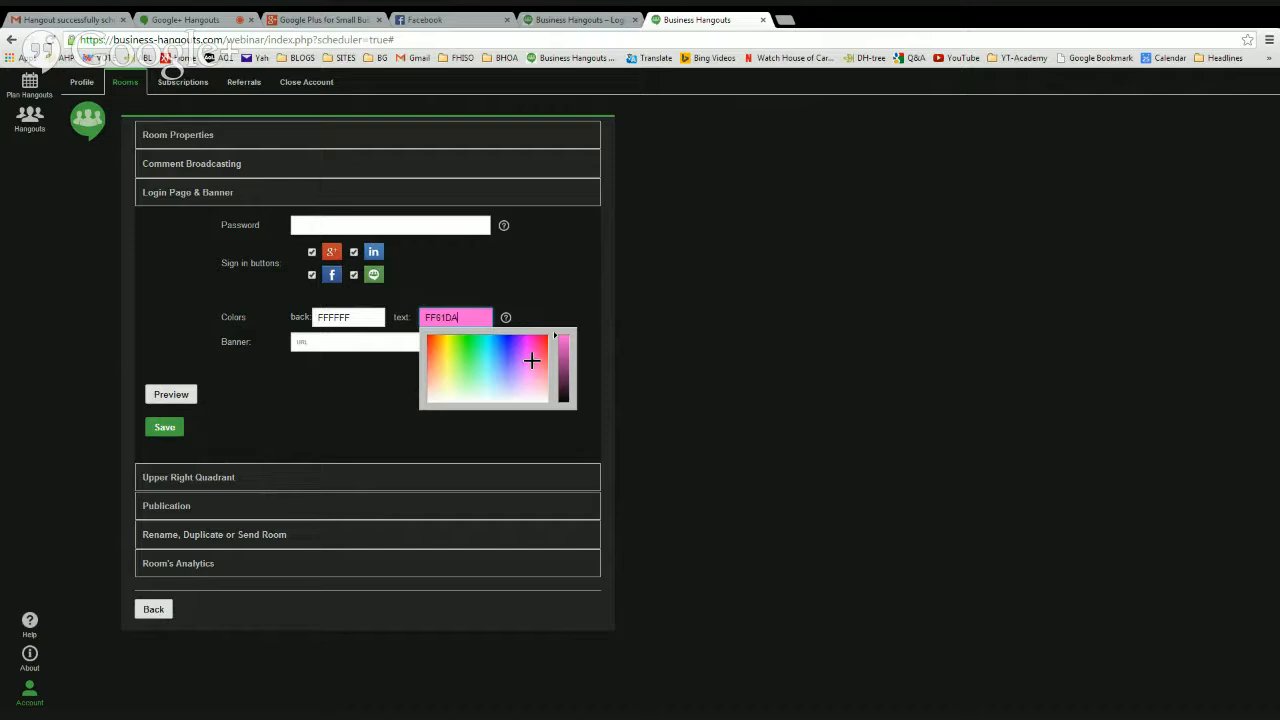
click(354, 317)
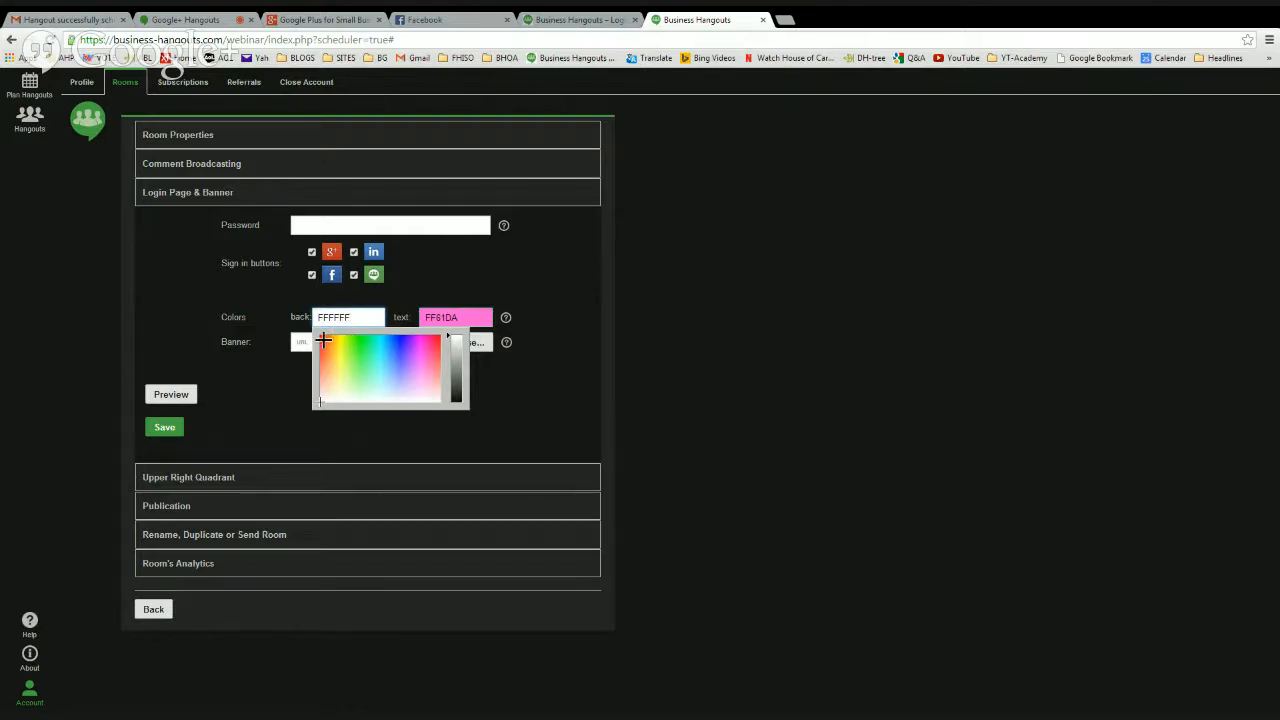
click(321, 338)
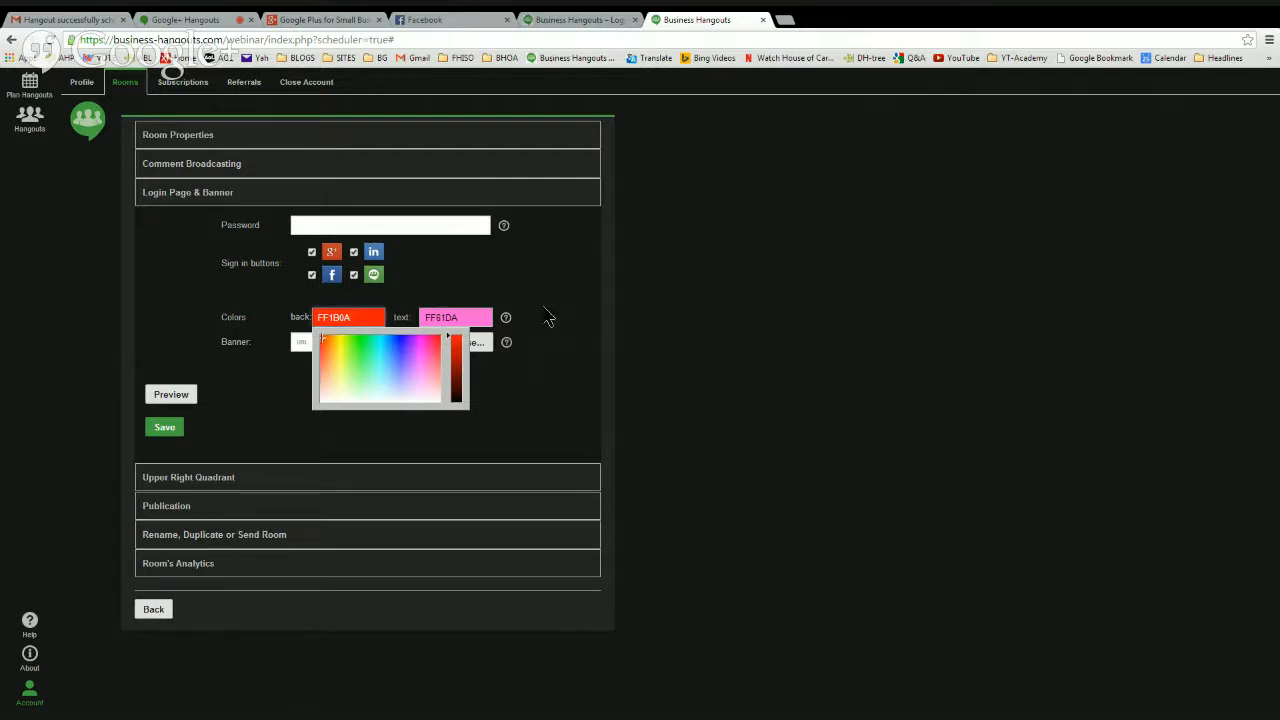
click(497, 383)
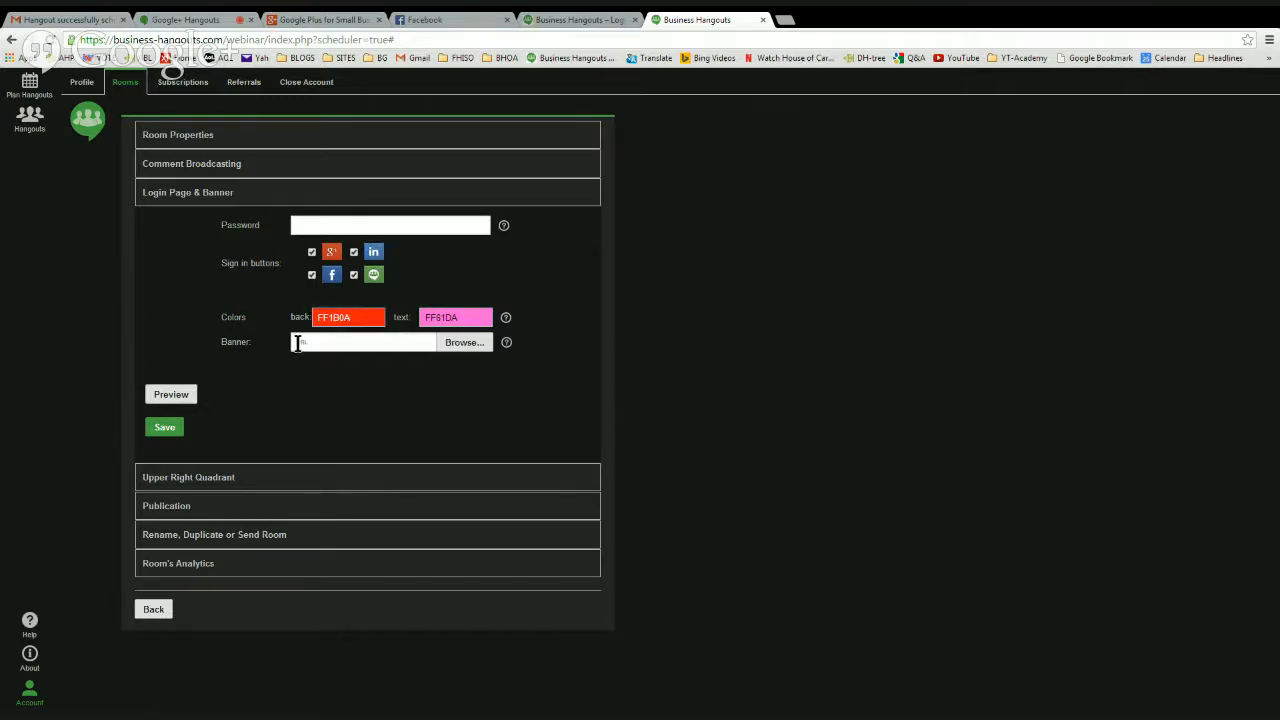
- Use u2u-hth-logo-1.png as the login page banner and preview the resulting login page
click(456, 343)
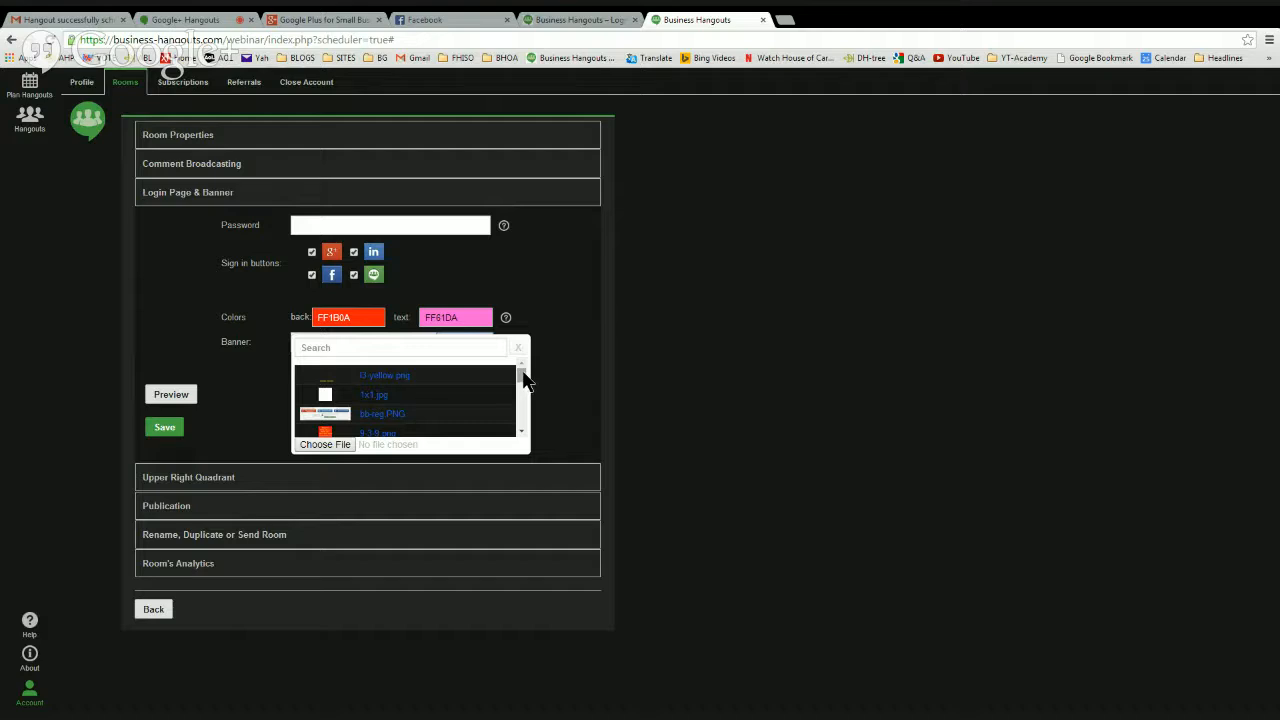
drag(522, 378, 522, 432)
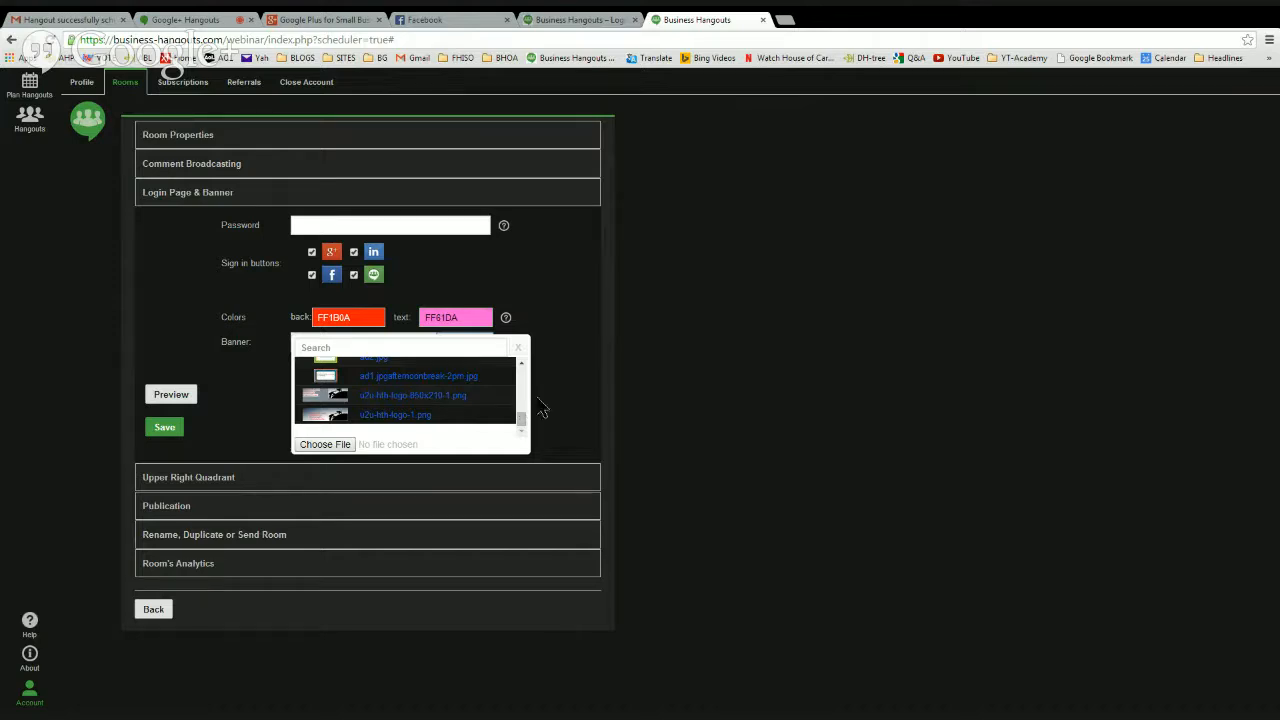
click(374, 416)
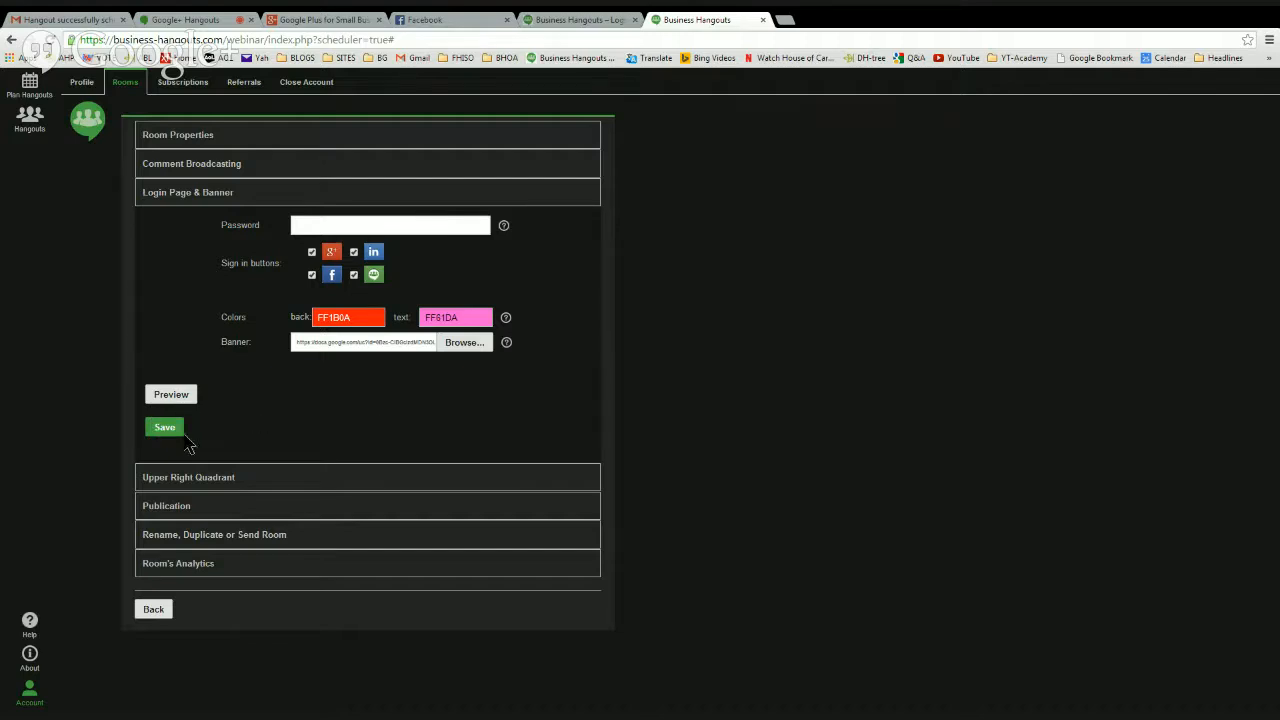
click(176, 396)
click(173, 395)
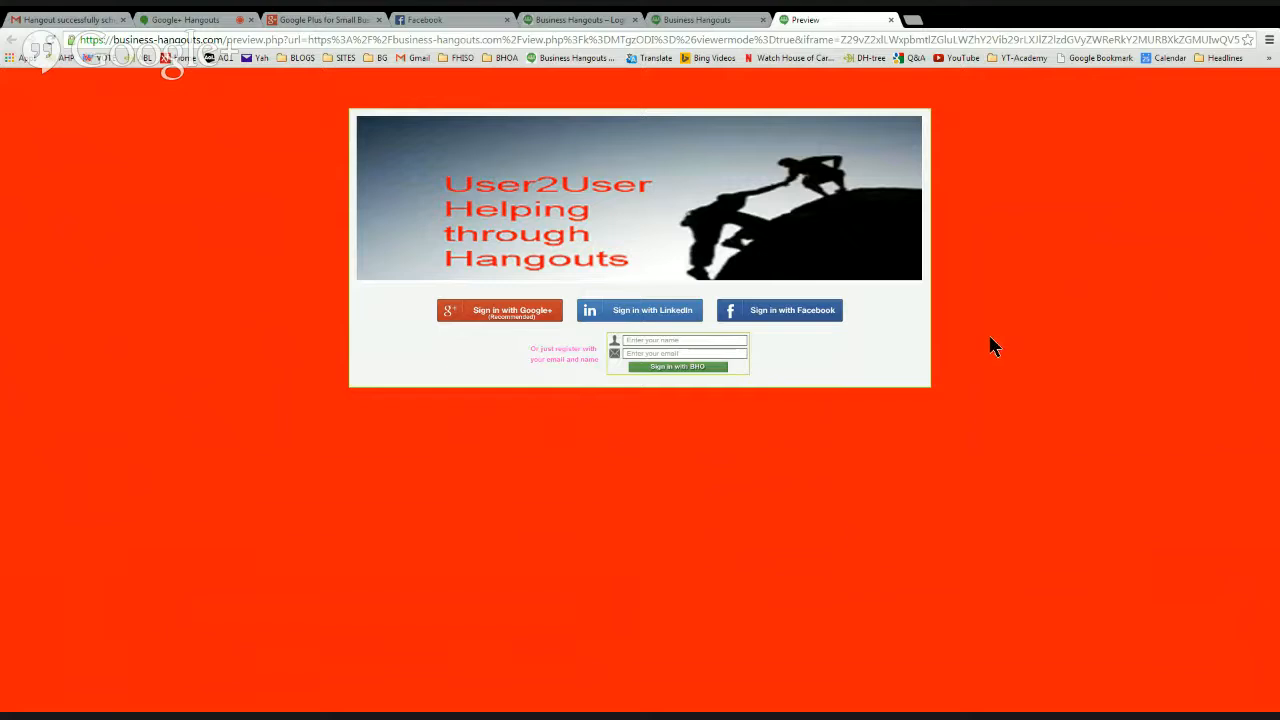
click(891, 20)
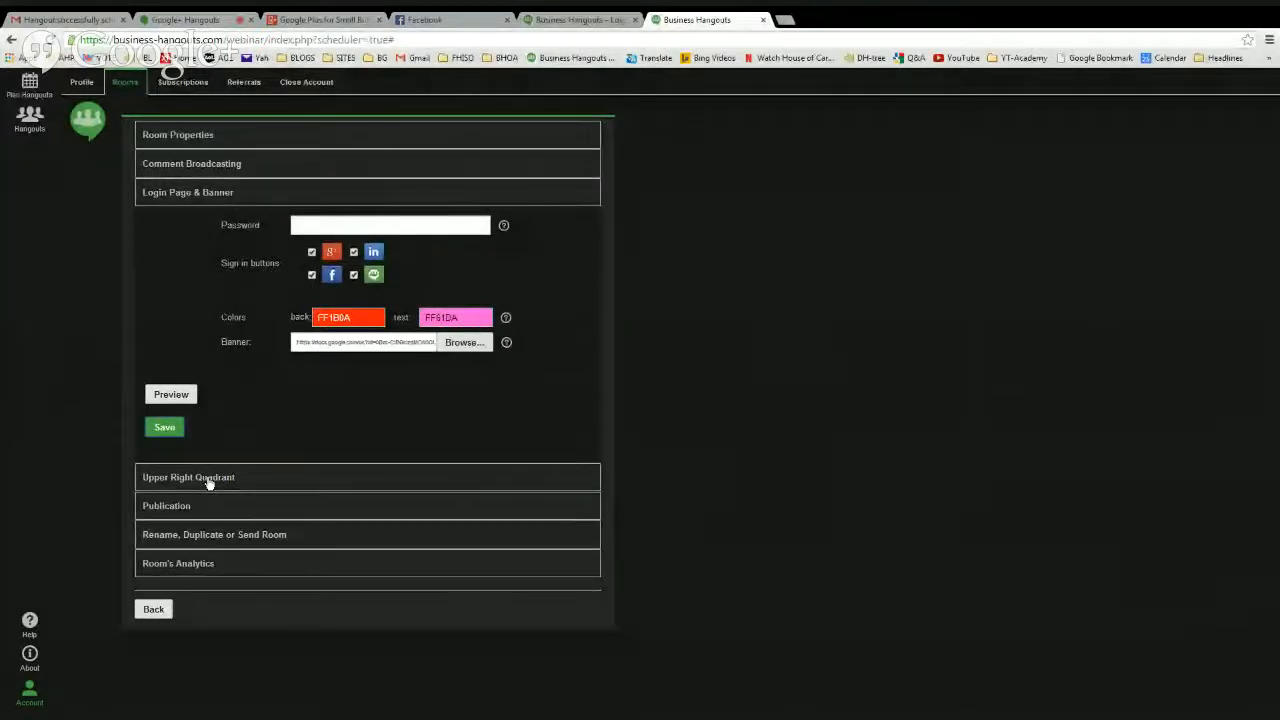
- In the upper right quadrant animation, set image 1 to ad1.jpg with a 12-second duration
click(208, 480)
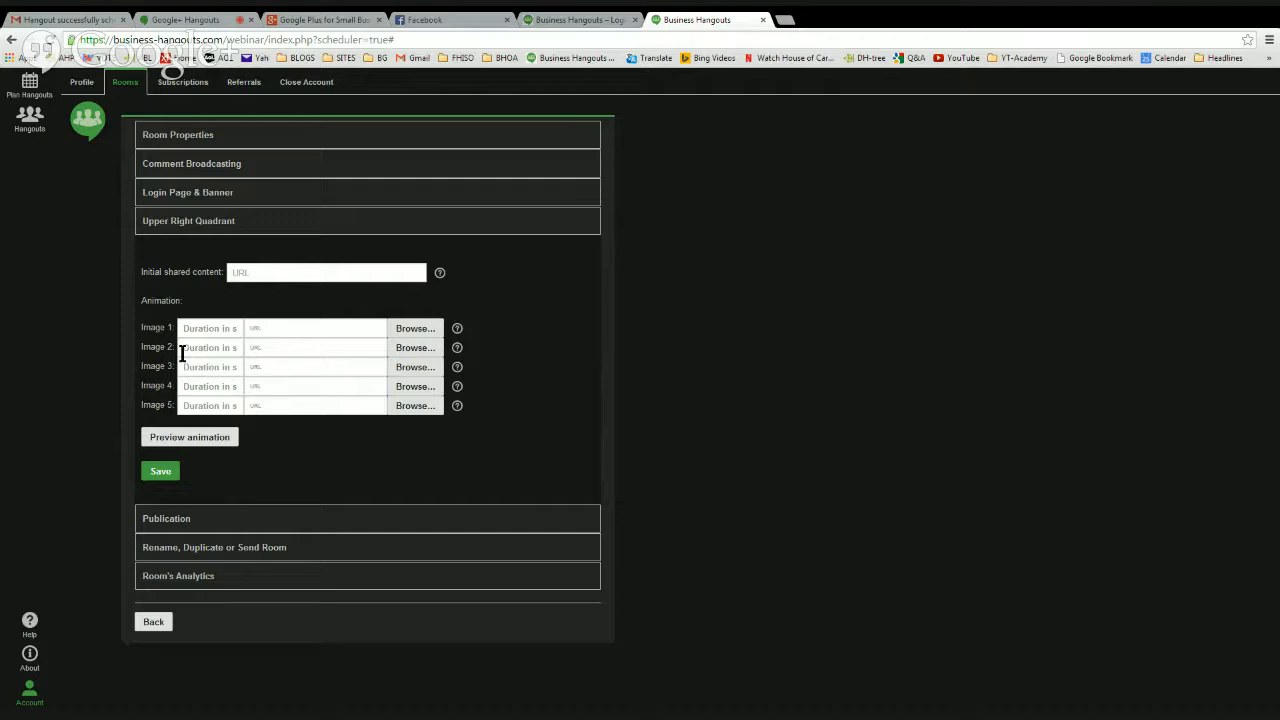
click(229, 330)
text(12)
click(425, 333)
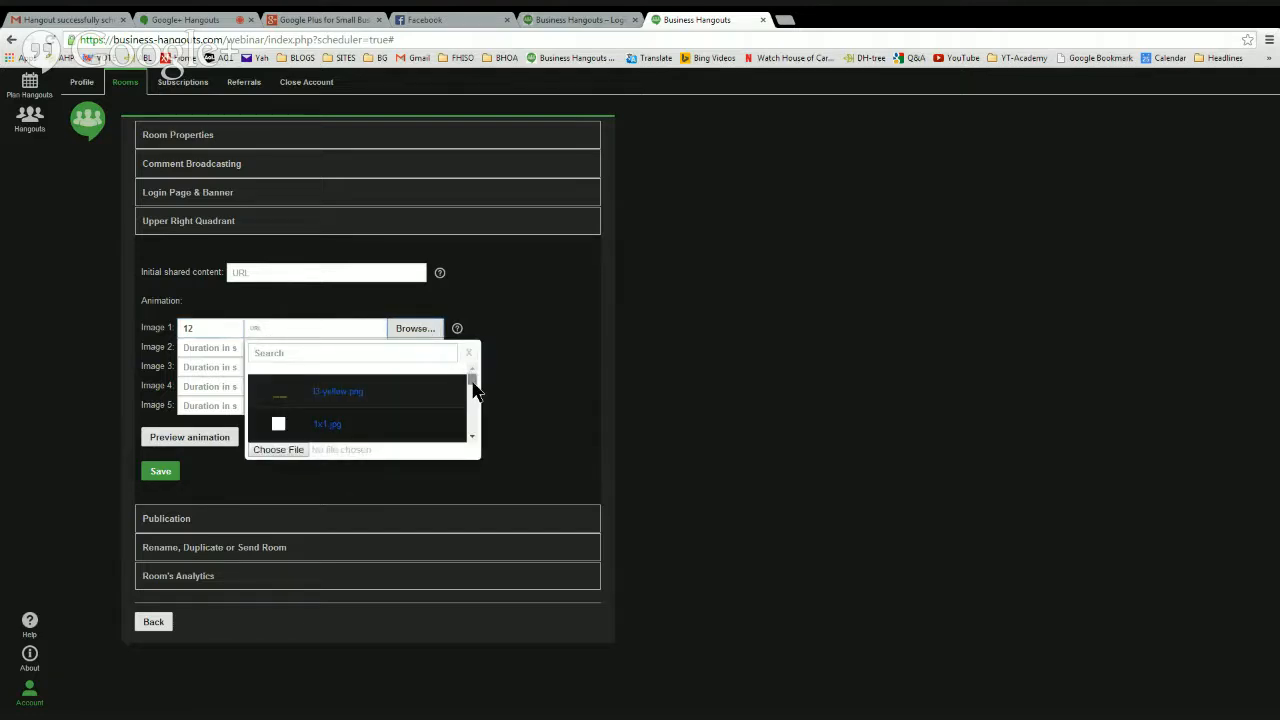
drag(474, 390, 476, 415)
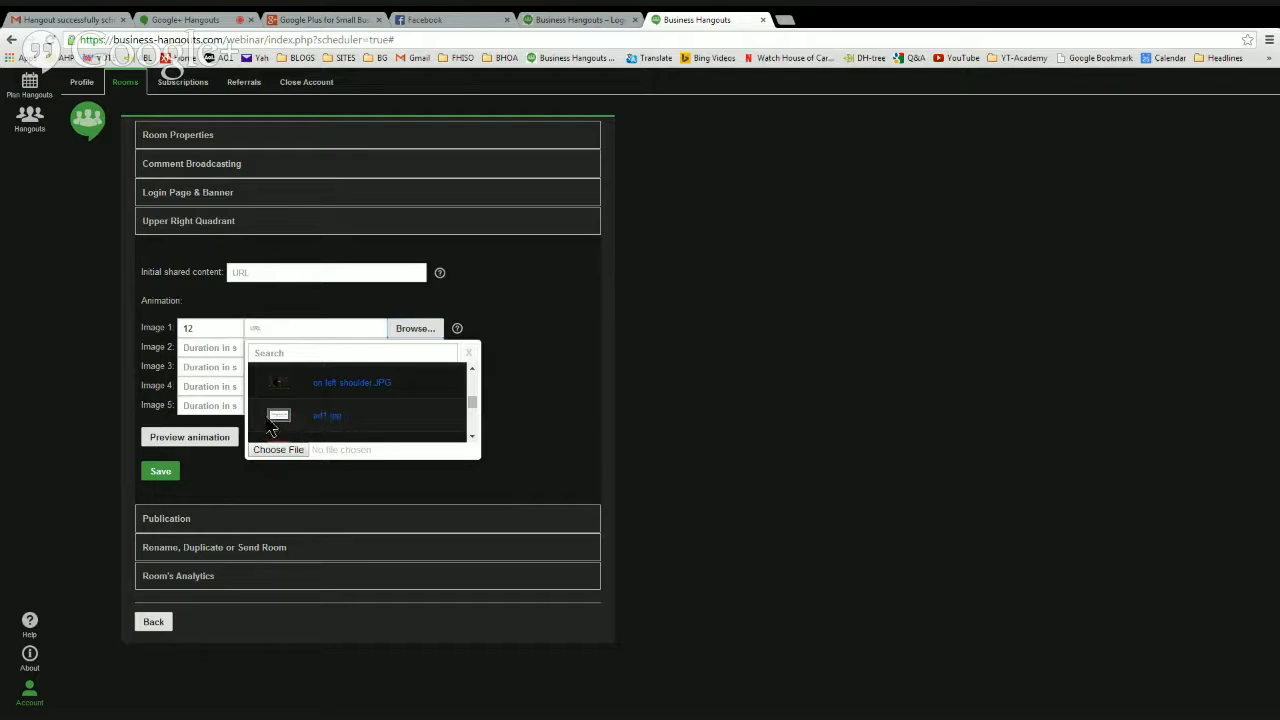
click(333, 420)
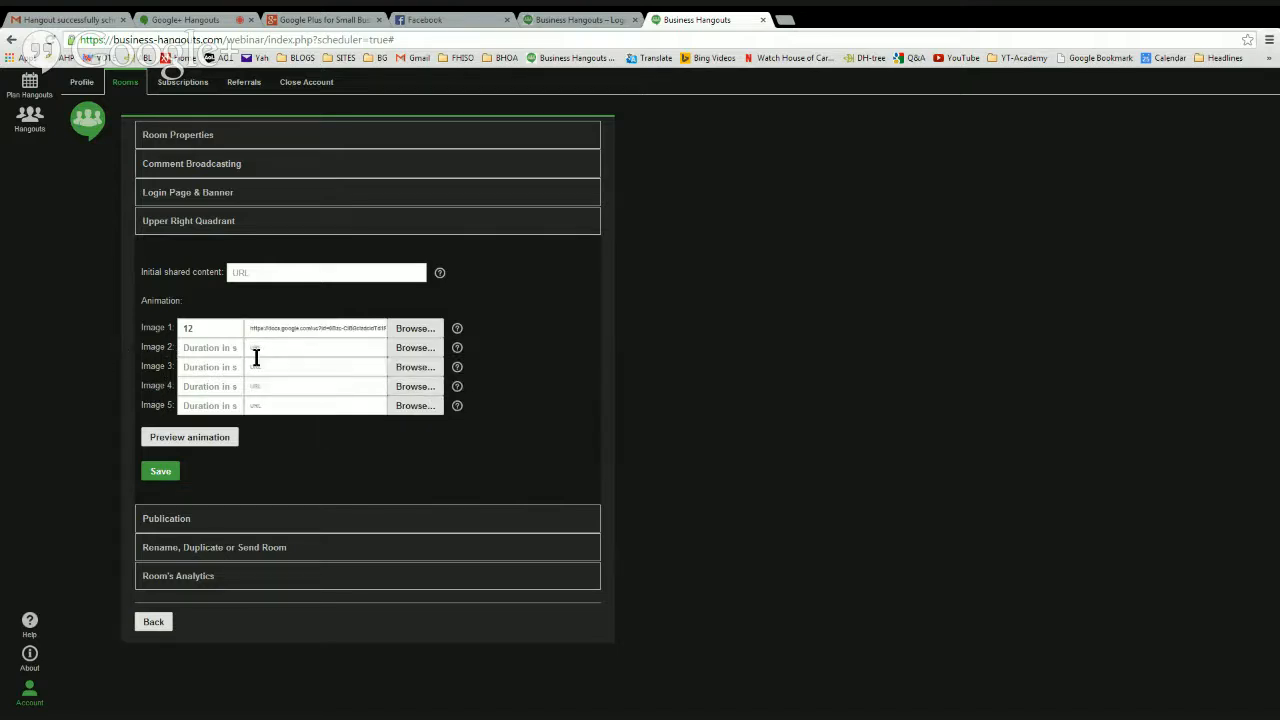
- Set animation image 2 to ad5.jpg with a duration of 12 seconds
click(209, 348)
text(12)
click(428, 352)
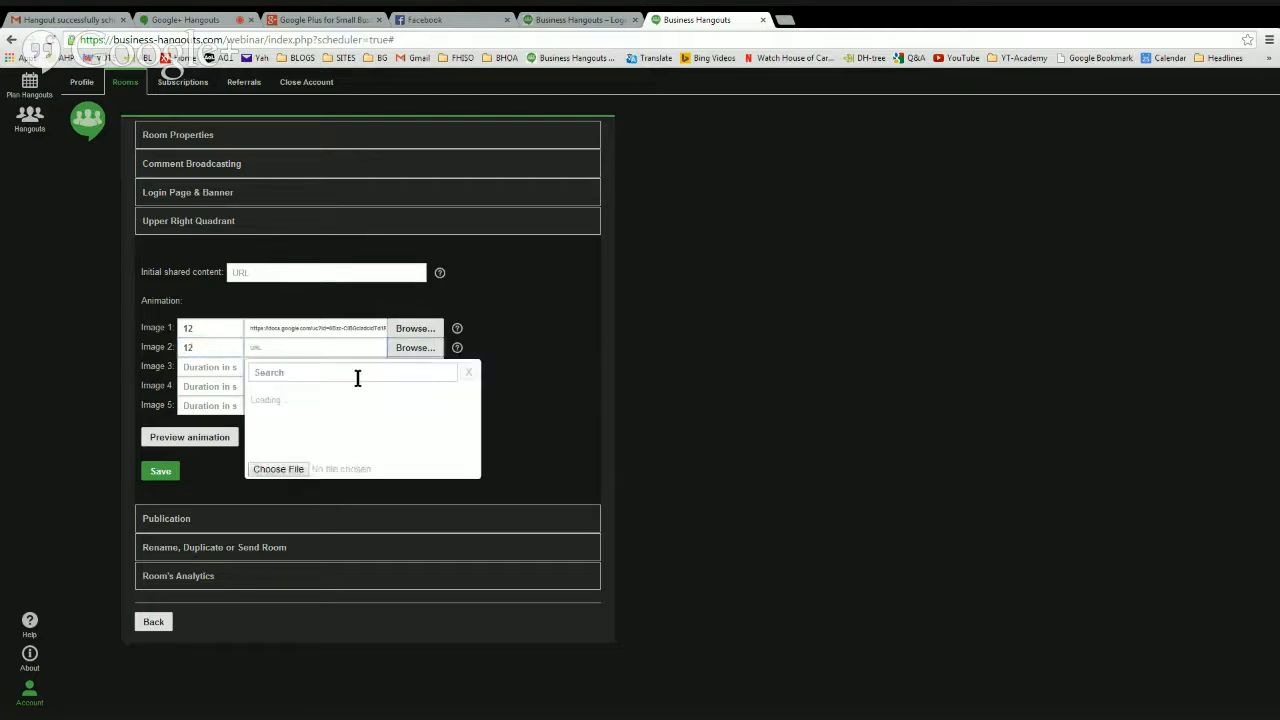
drag(473, 405, 471, 429)
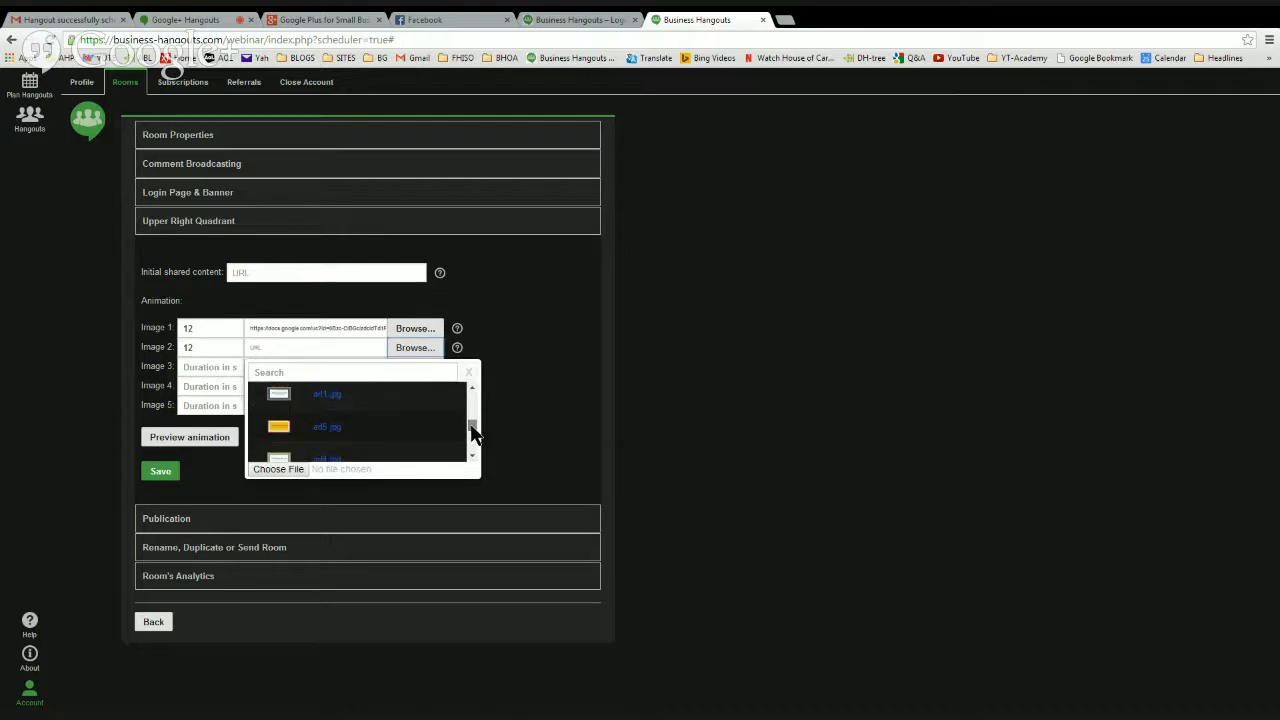
click(328, 430)
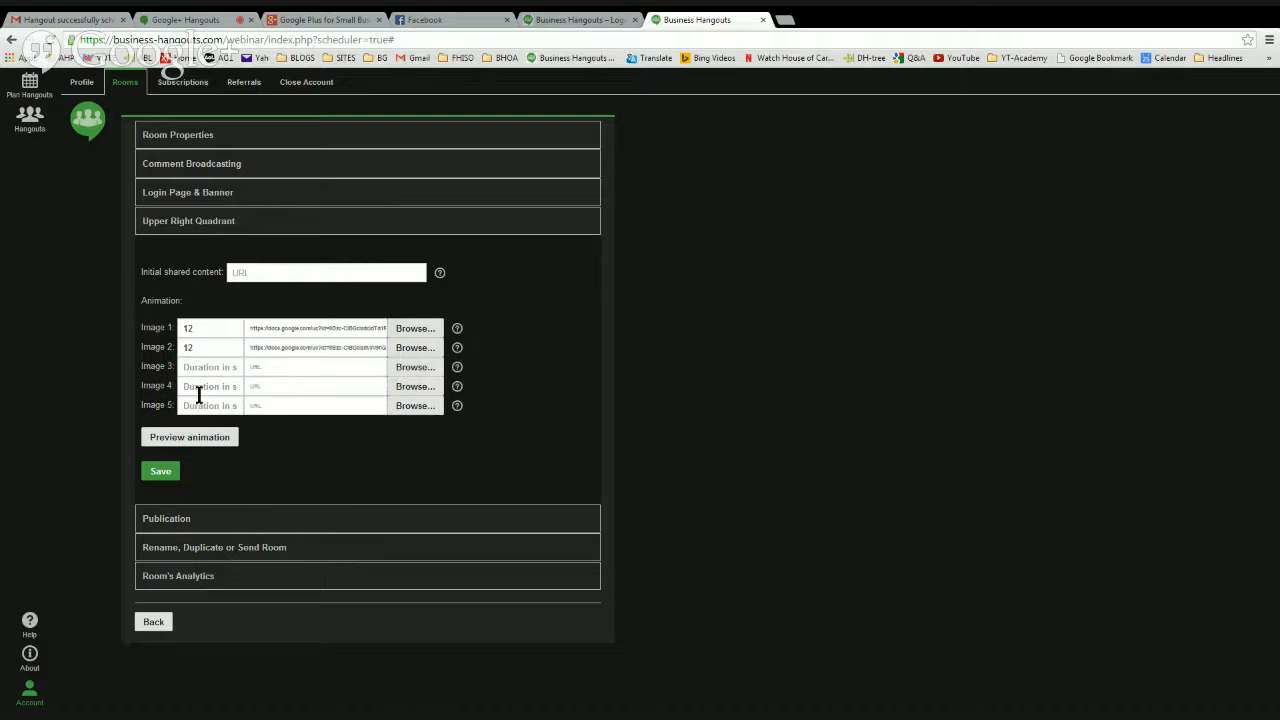
- Set animation image 3 to ad4.jpg with a duration of 12 seconds
text(12)
click(424, 372)
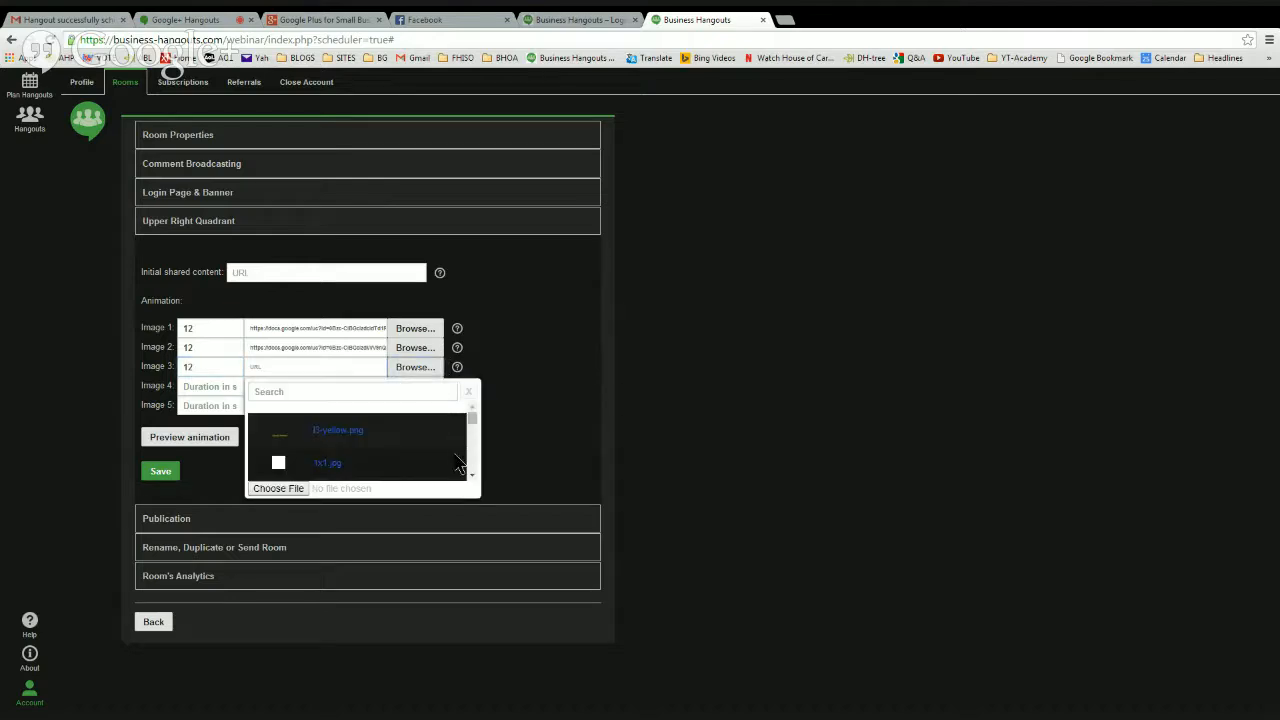
scroll(452, 455, down, 2)
scroll(450, 455, down, 1)
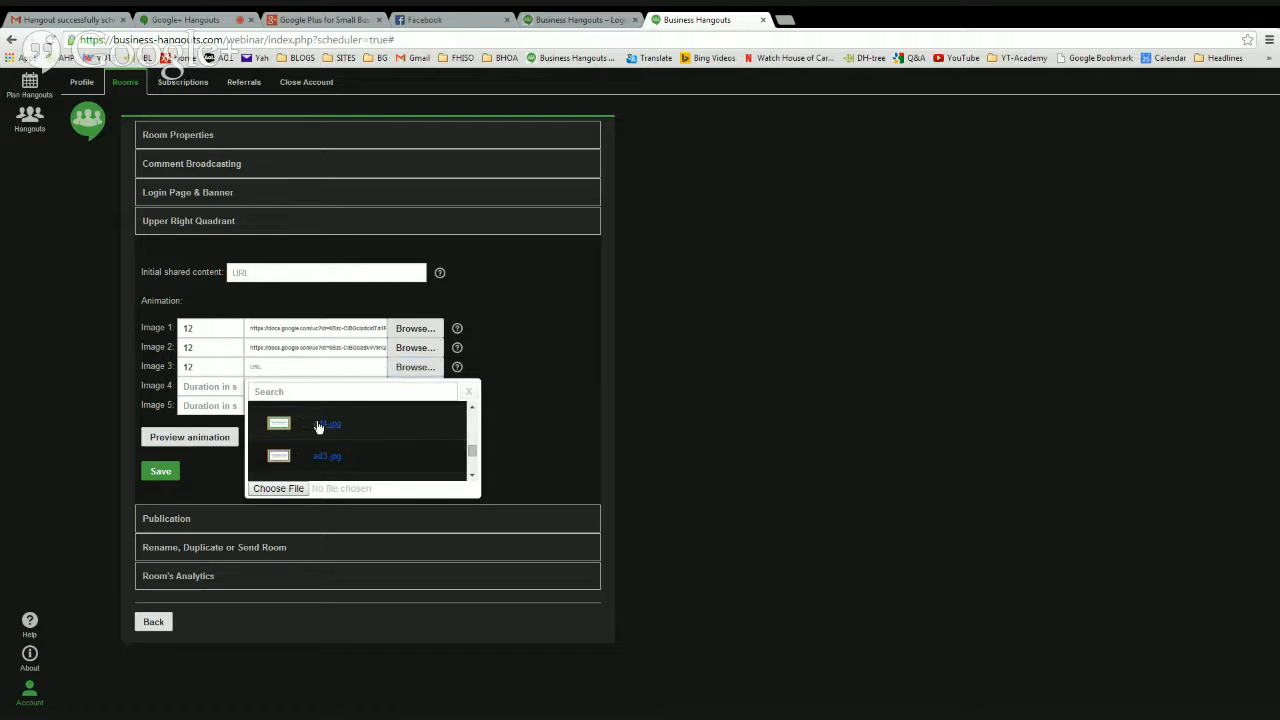
click(326, 431)
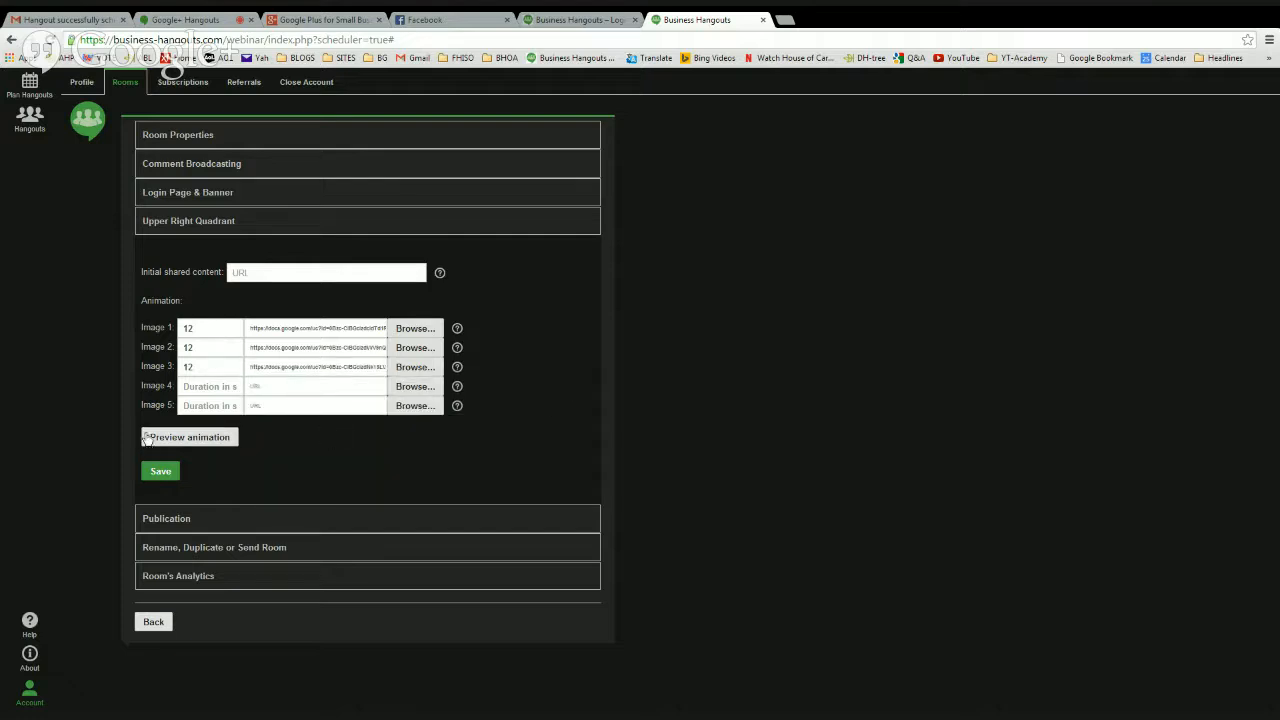
- Set animation image 4 to ad3.jpg with a duration of 12 seconds
click(232, 387)
text(12)
click(426, 392)
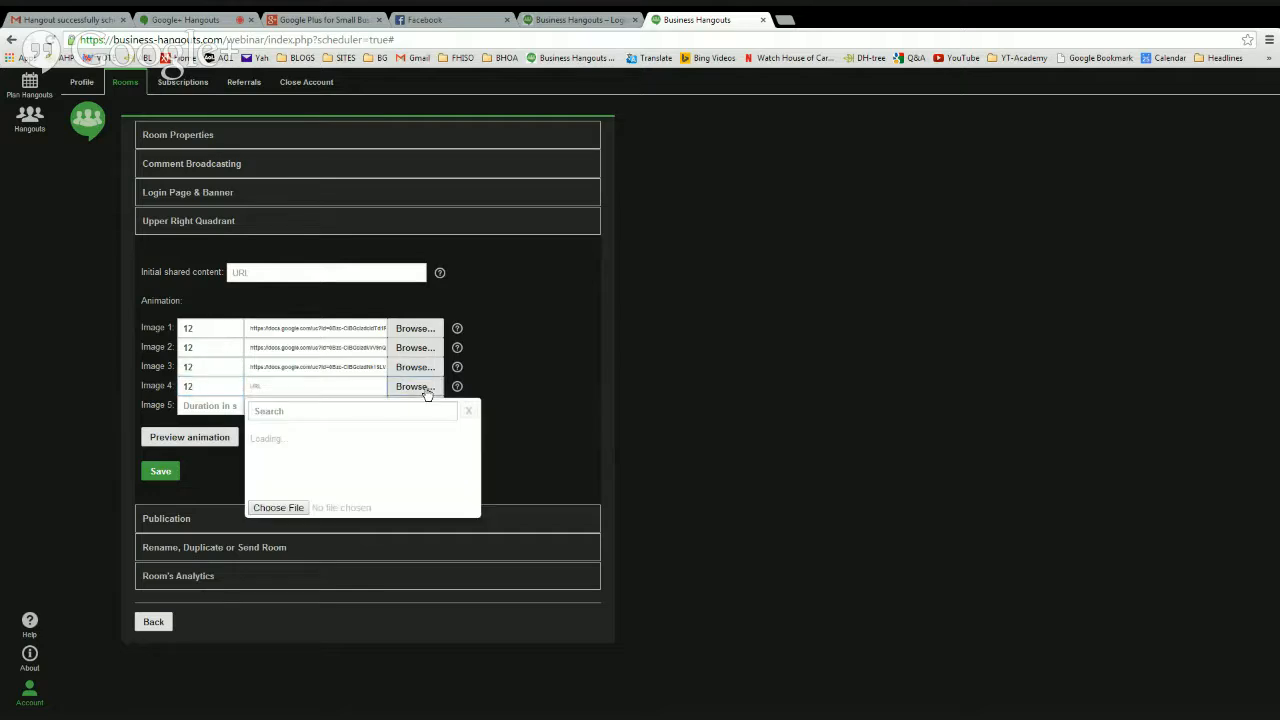
scroll(425, 465, down, 2)
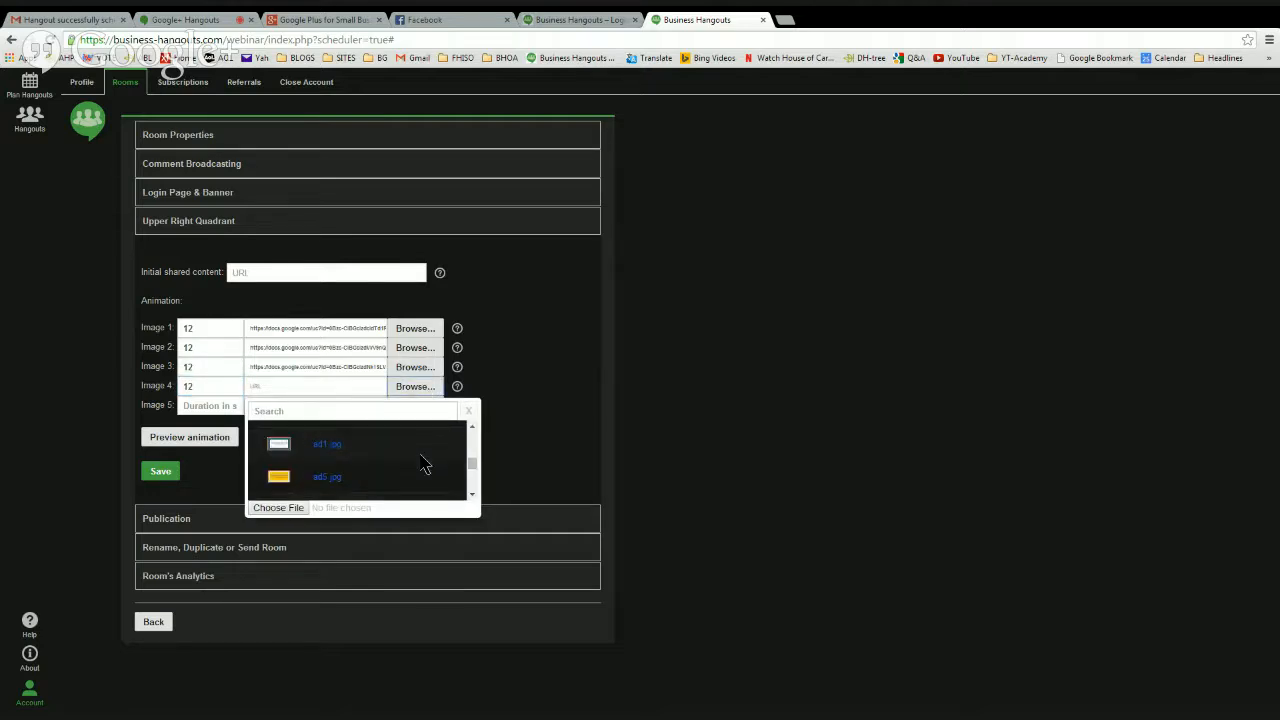
scroll(425, 465, down, 1)
click(325, 478)
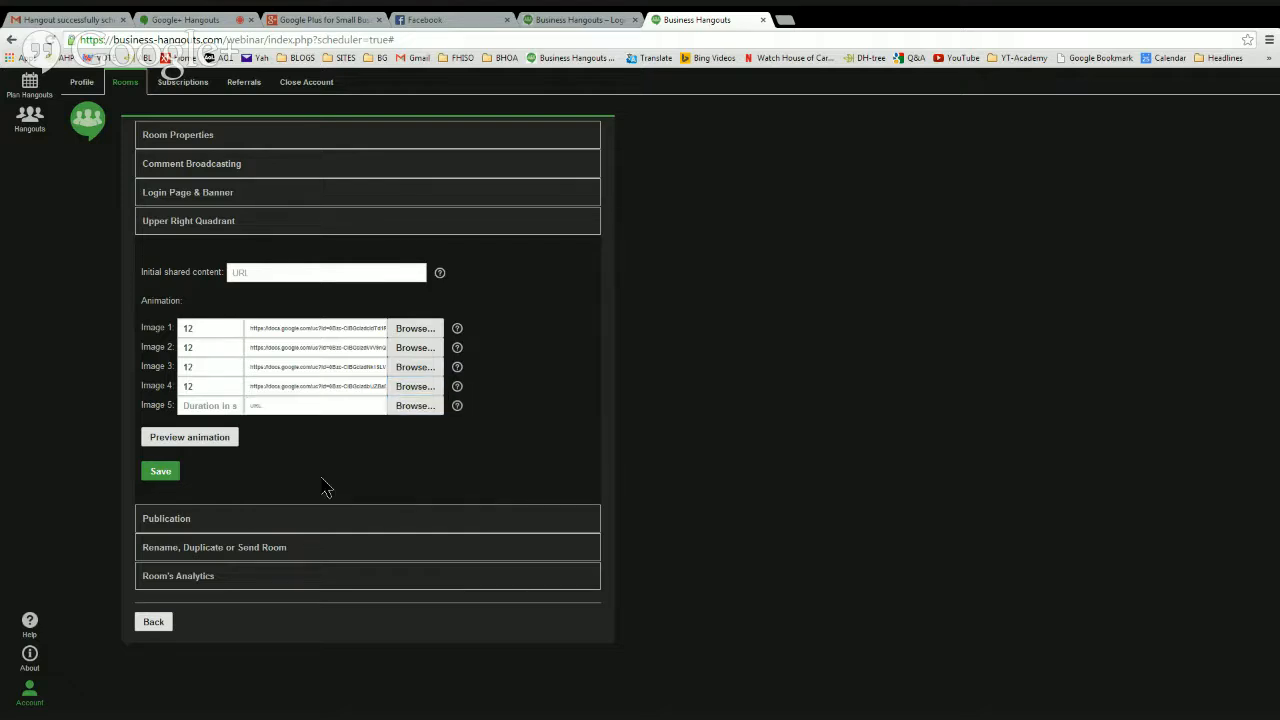
- Set animation image 5 to ad2.jpg with a duration of 12 seconds
click(230, 405)
text(12)
click(424, 407)
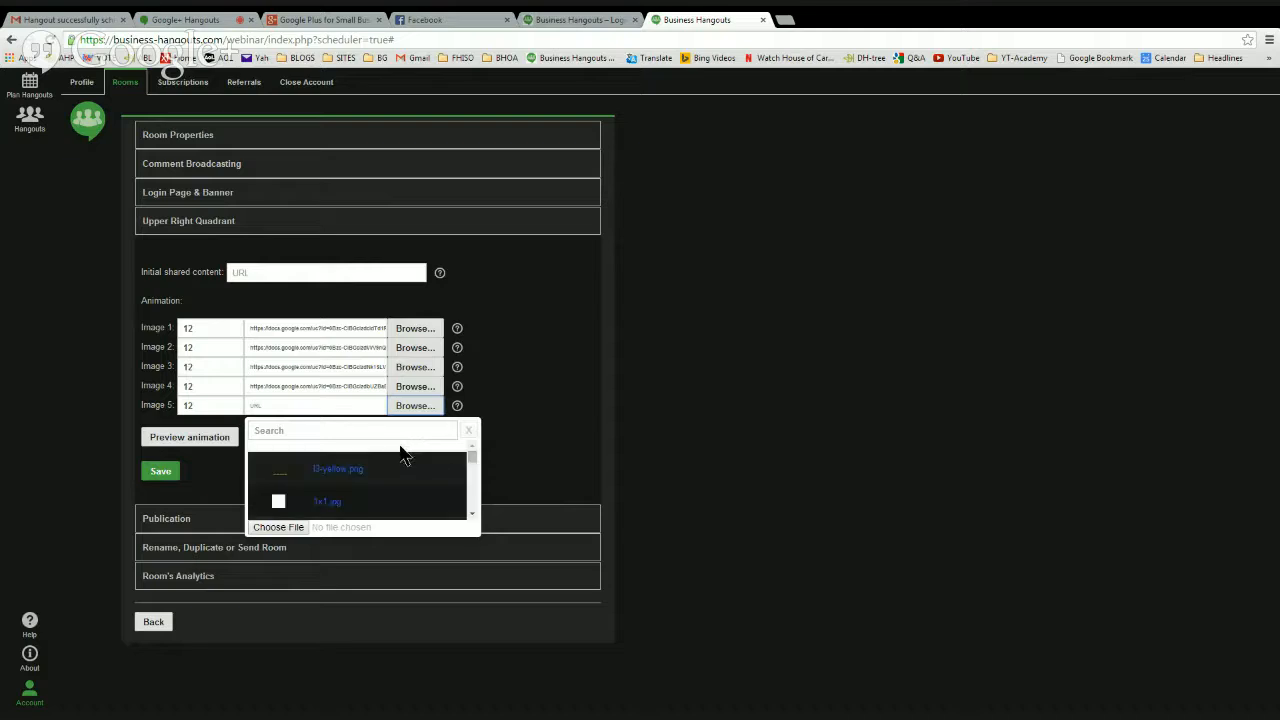
scroll(405, 458, down, 4)
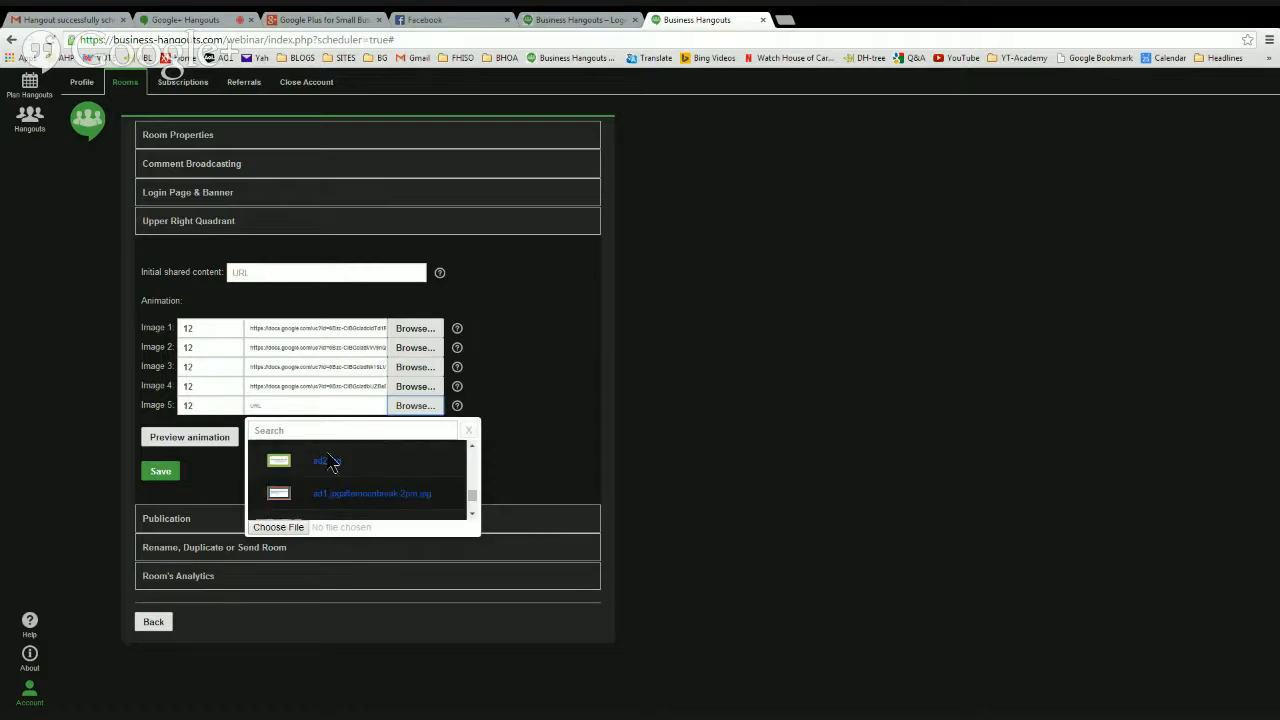
click(325, 463)
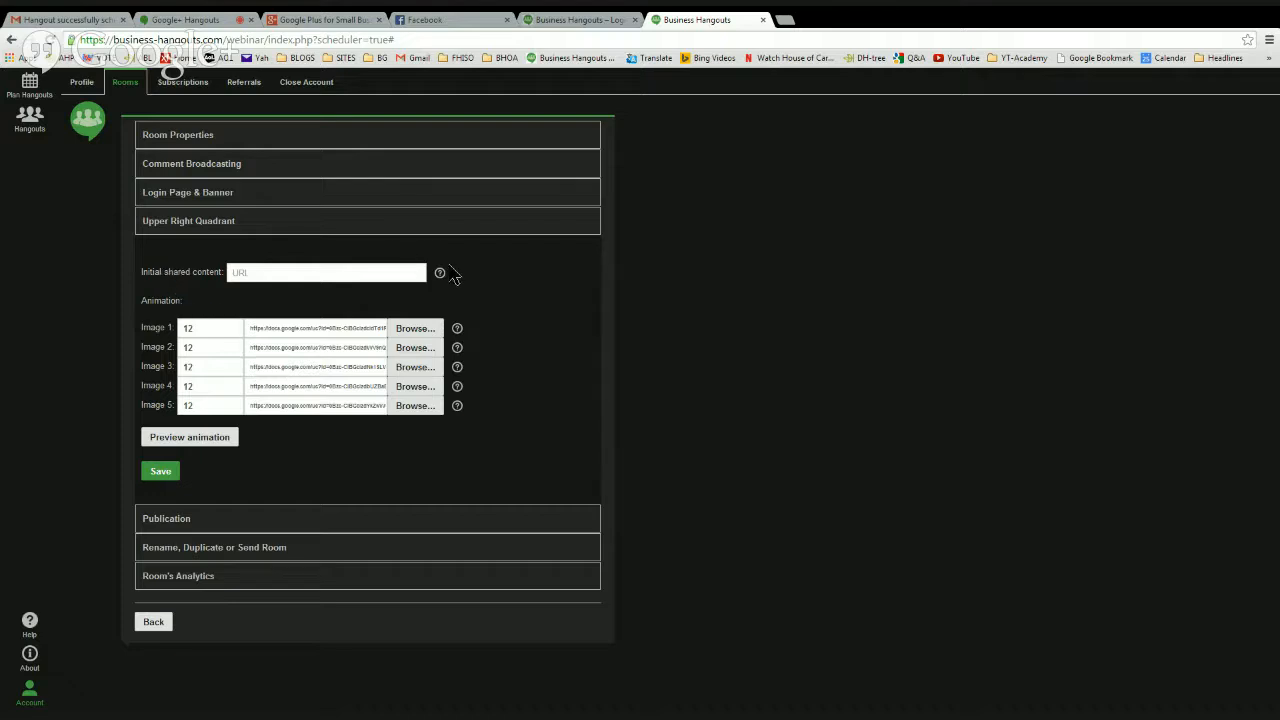
- Preview the five-image animation and save the upper right quadrant settings
click(167, 442)
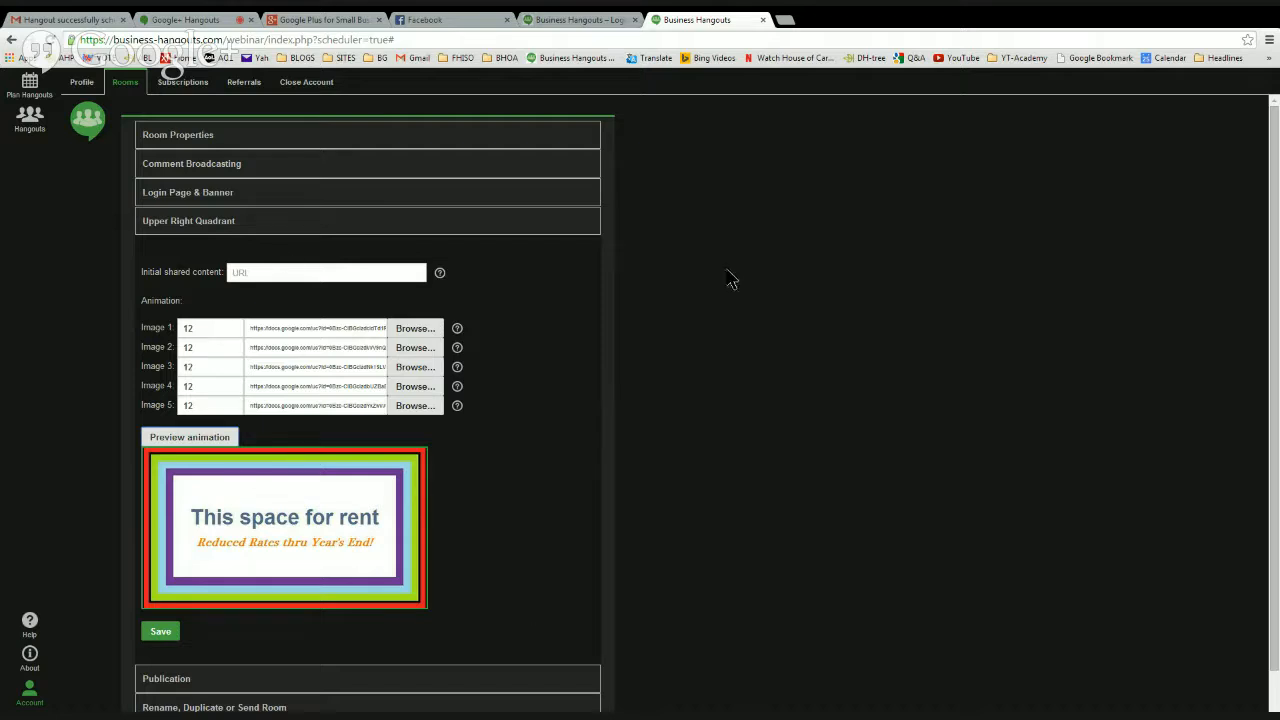
scroll(740, 272, down, 1)
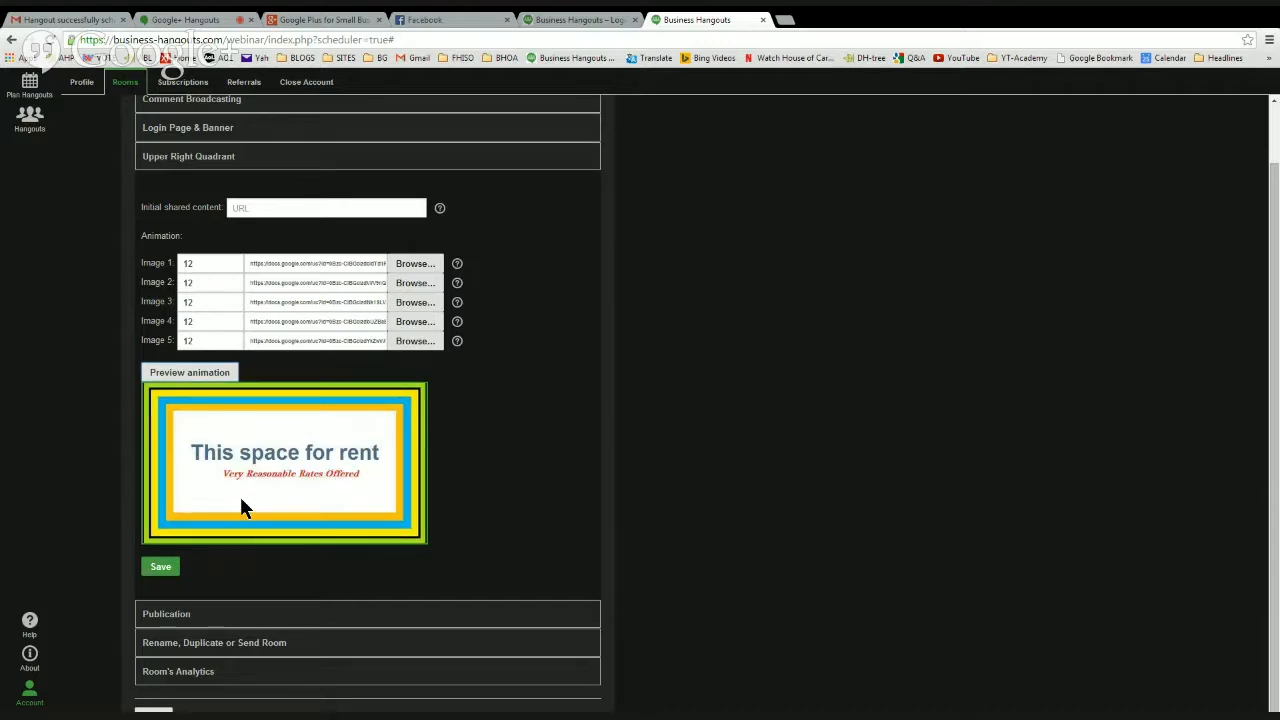
click(162, 567)
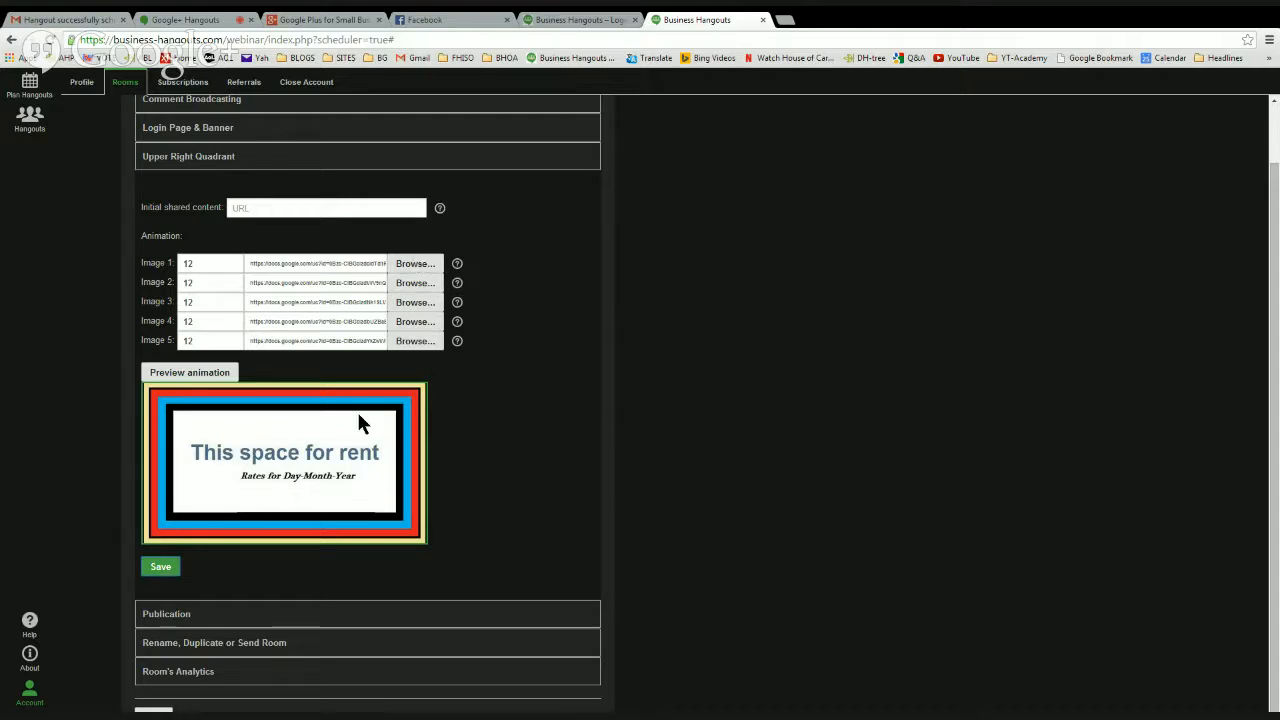
- In the room's publication settings, set the hangout as on air for both the permanent link and the room's embed code
click(166, 614)
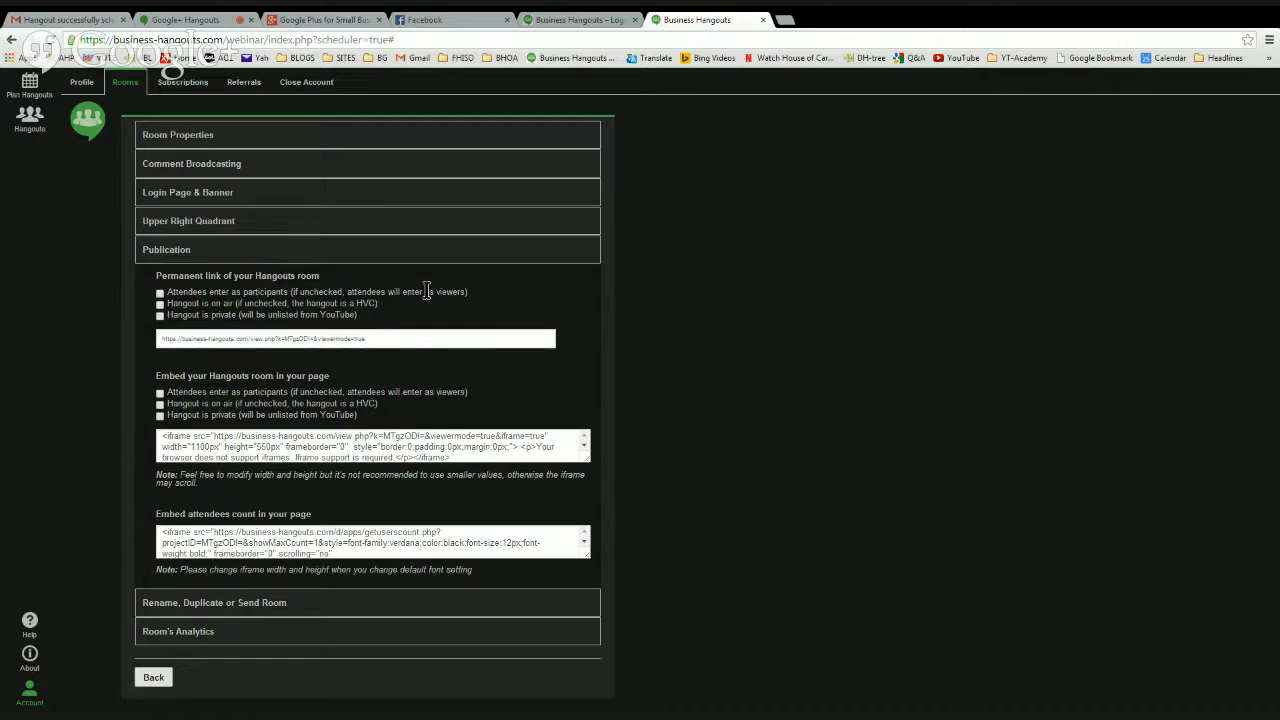
click(160, 306)
drag(157, 440, 509, 454)
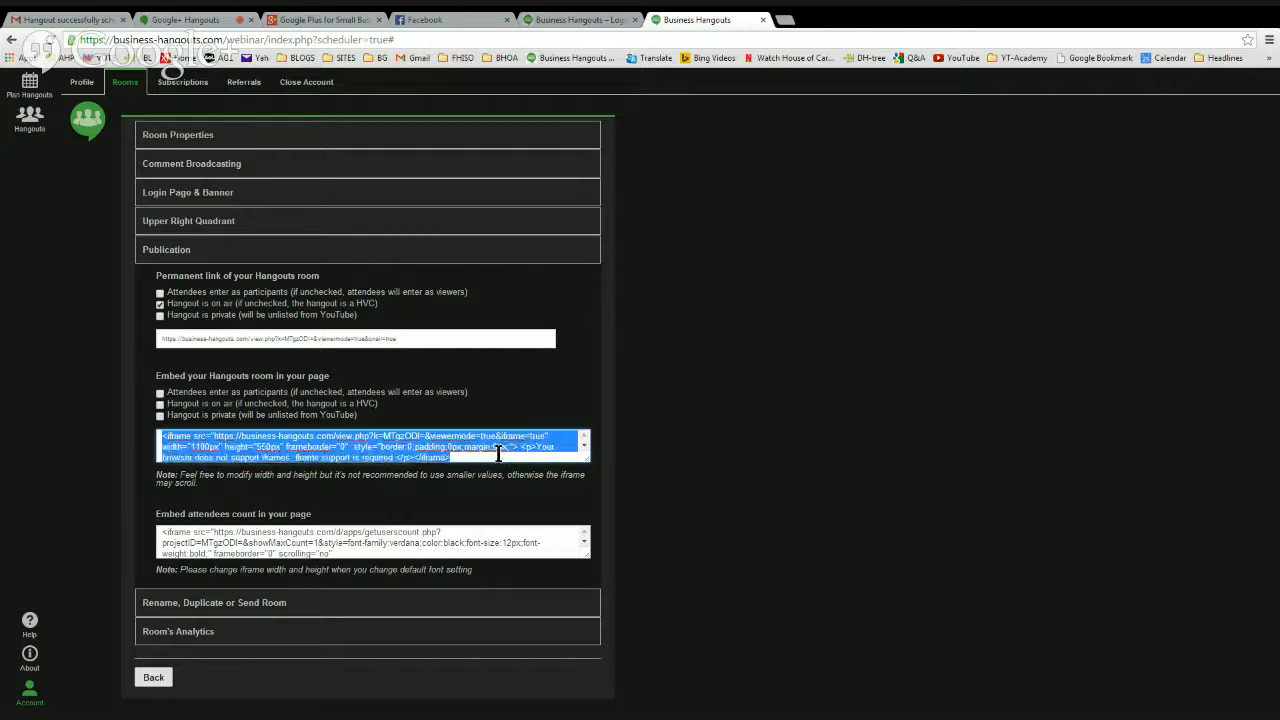
click(498, 453)
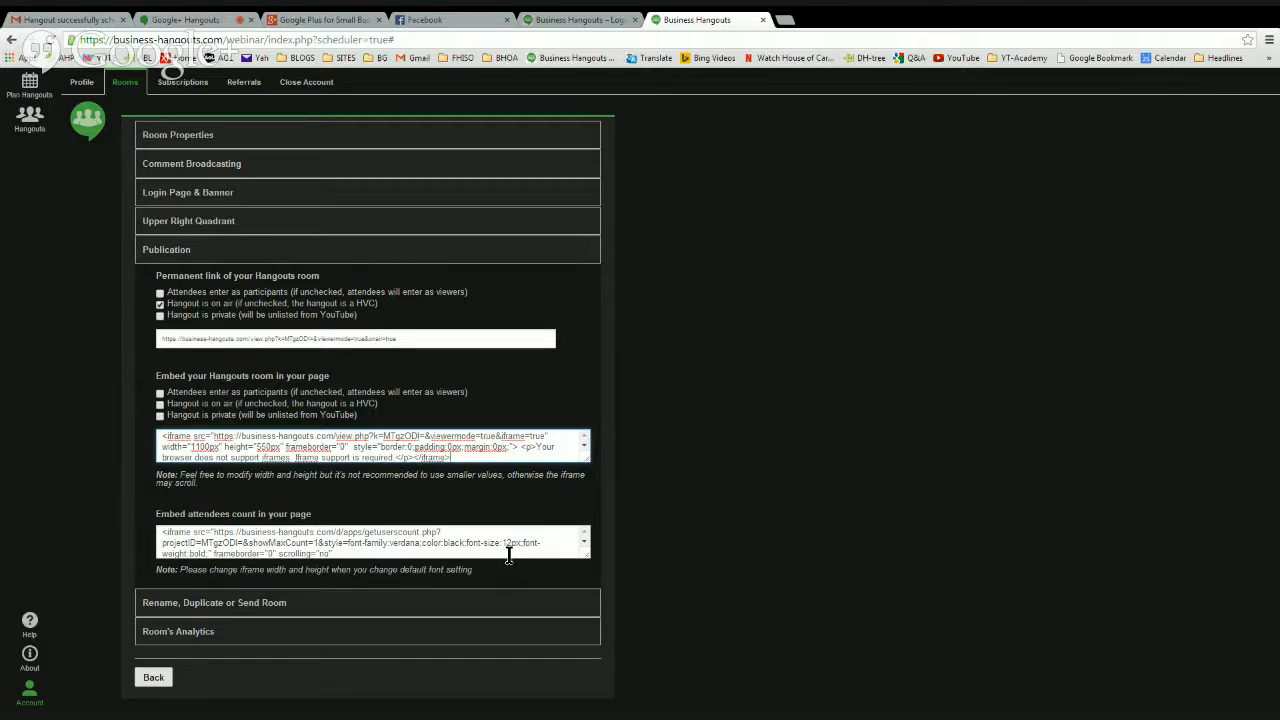
scroll(509, 549, down, 1)
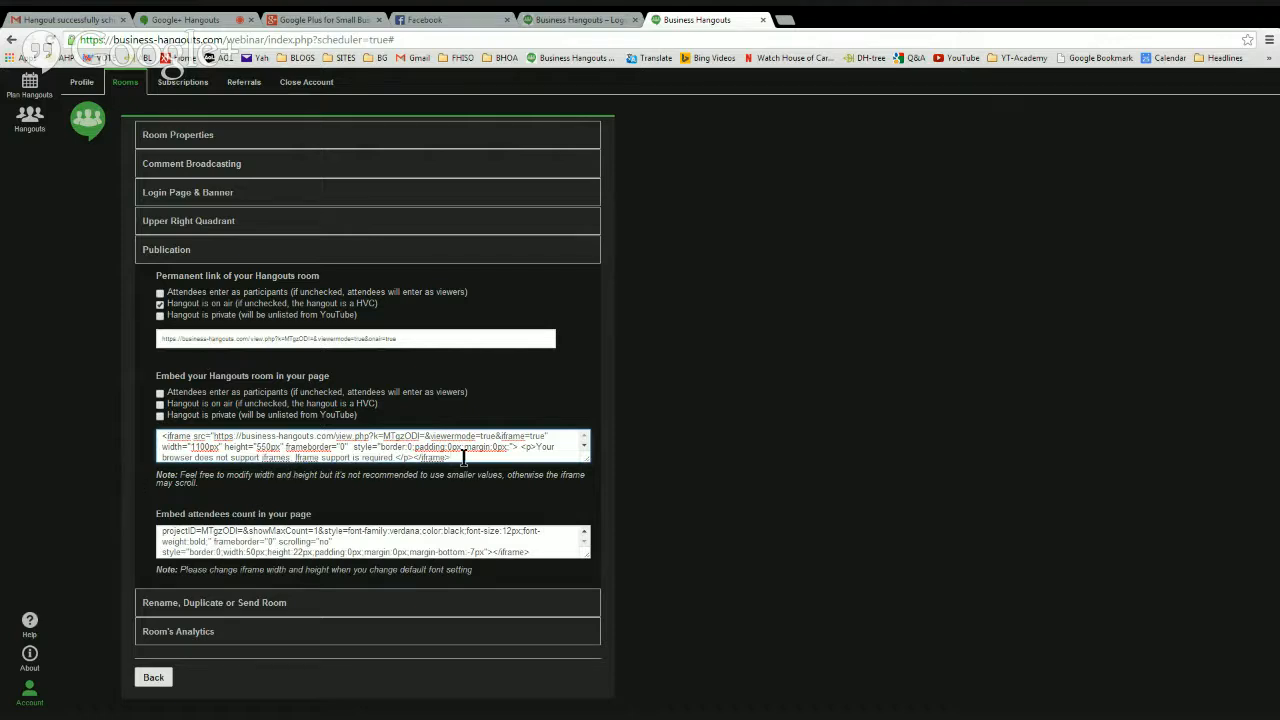
click(160, 405)
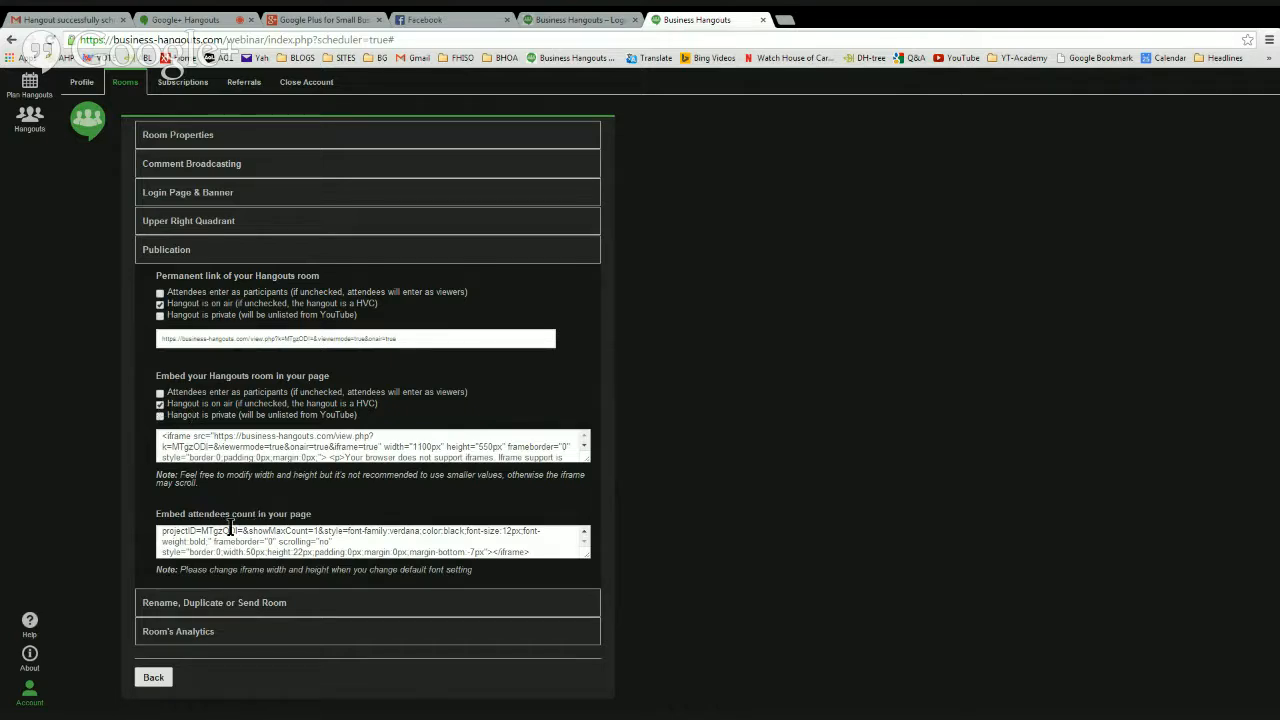
- Review the room's rename, duplicate and send options and its analytics, and return to the list of rooms
click(210, 607)
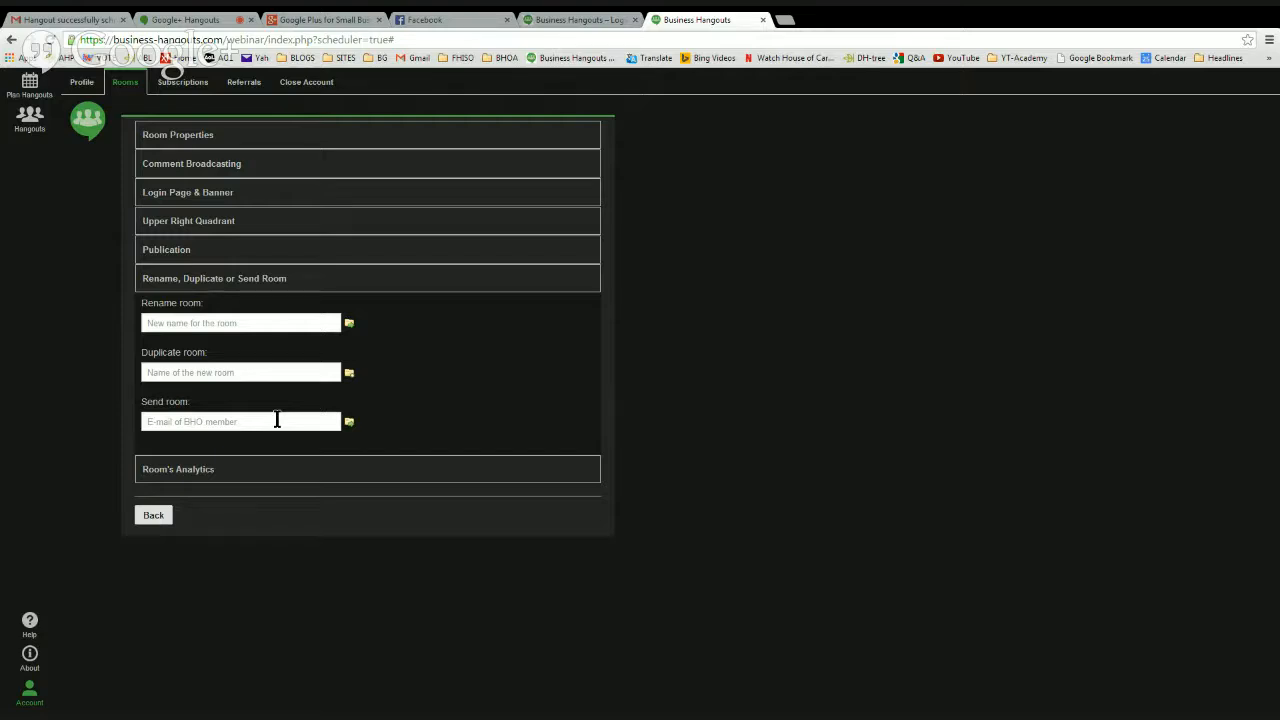
click(192, 472)
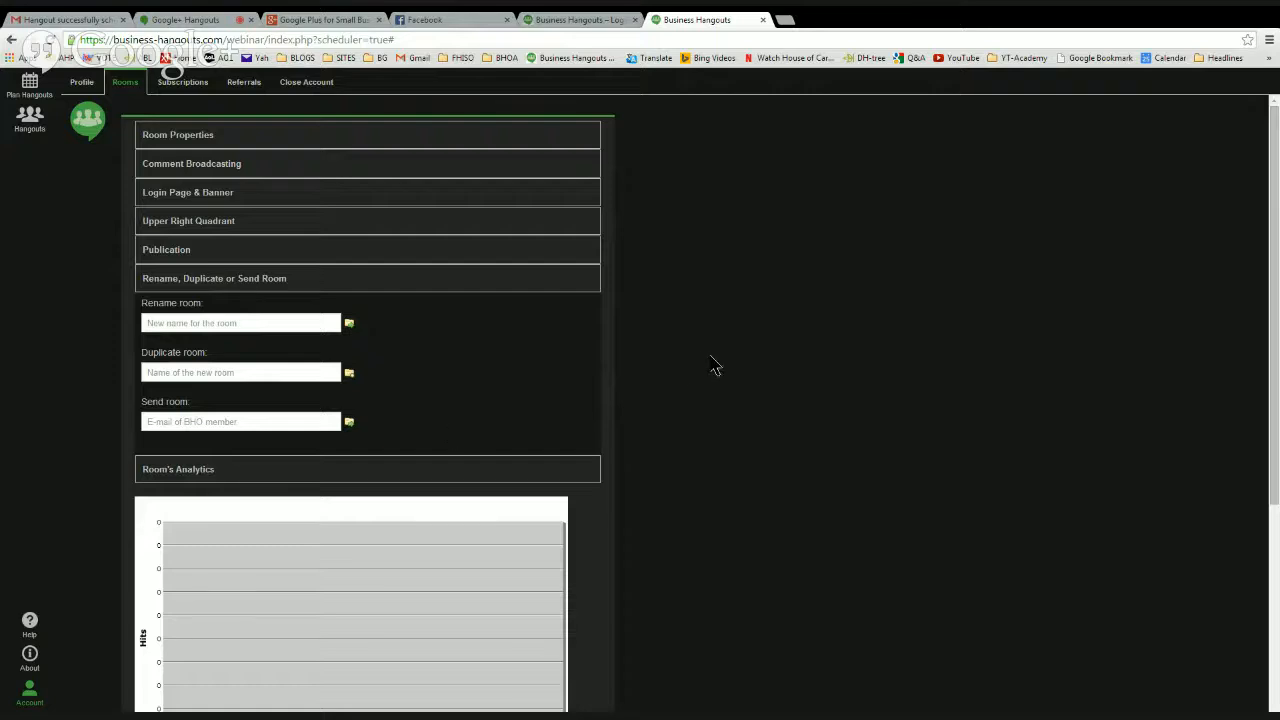
scroll(705, 368, down, 4)
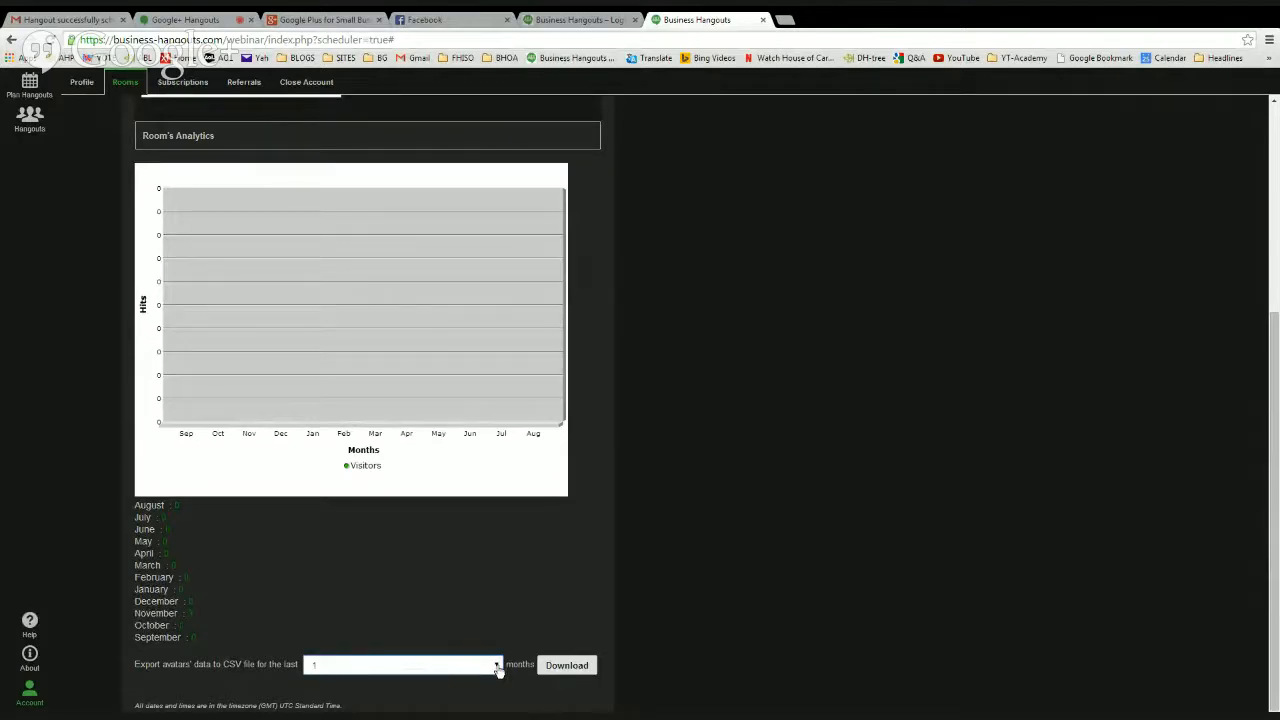
scroll(506, 597, down, 1)
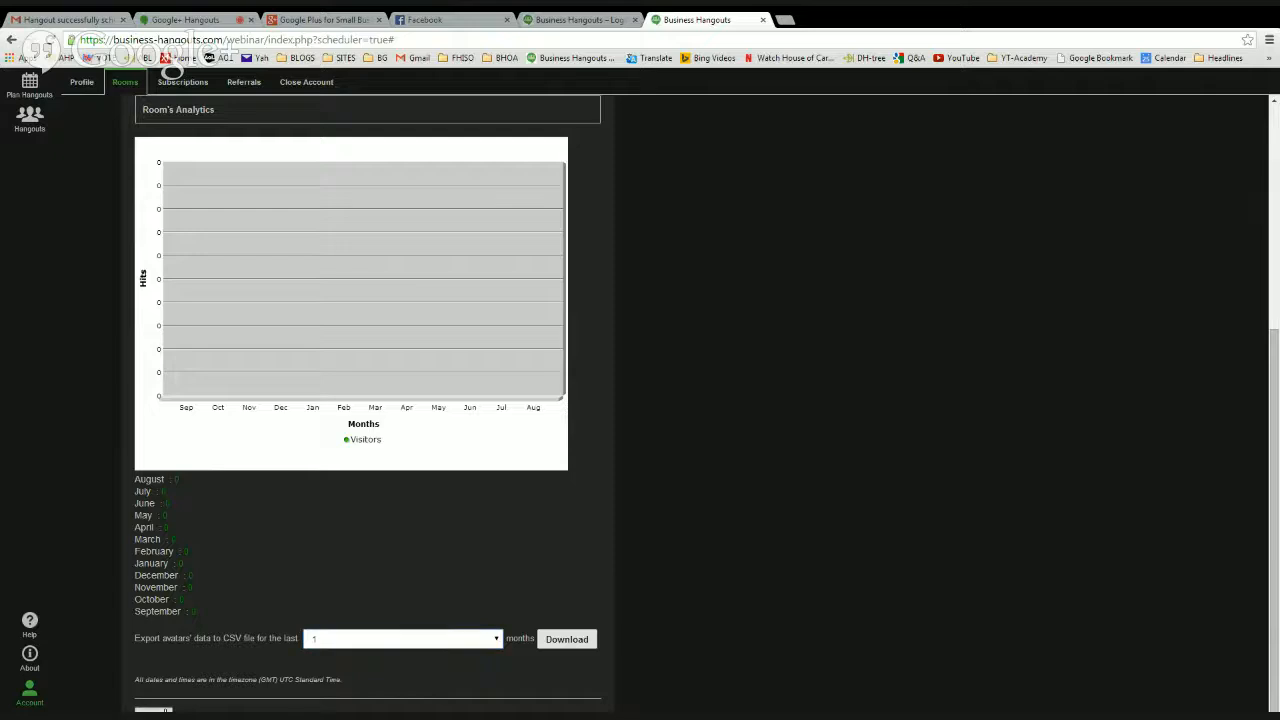
click(166, 711)
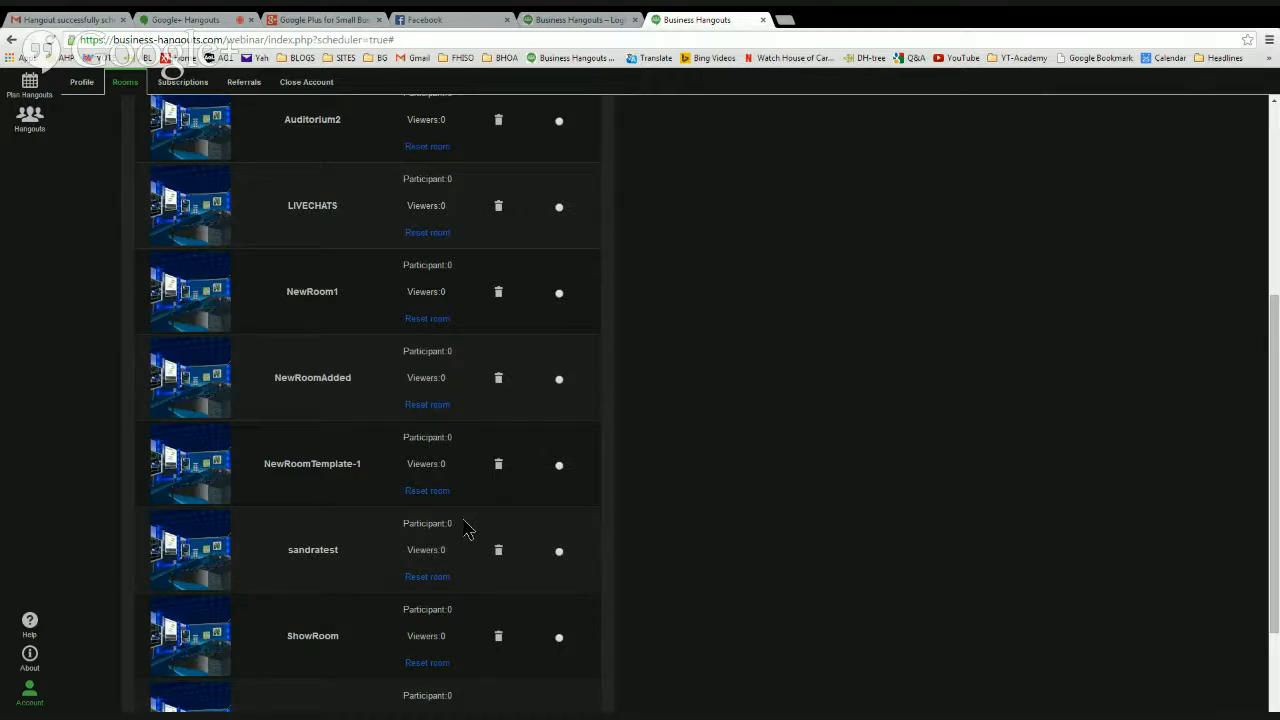
scroll(468, 531, up, 2)
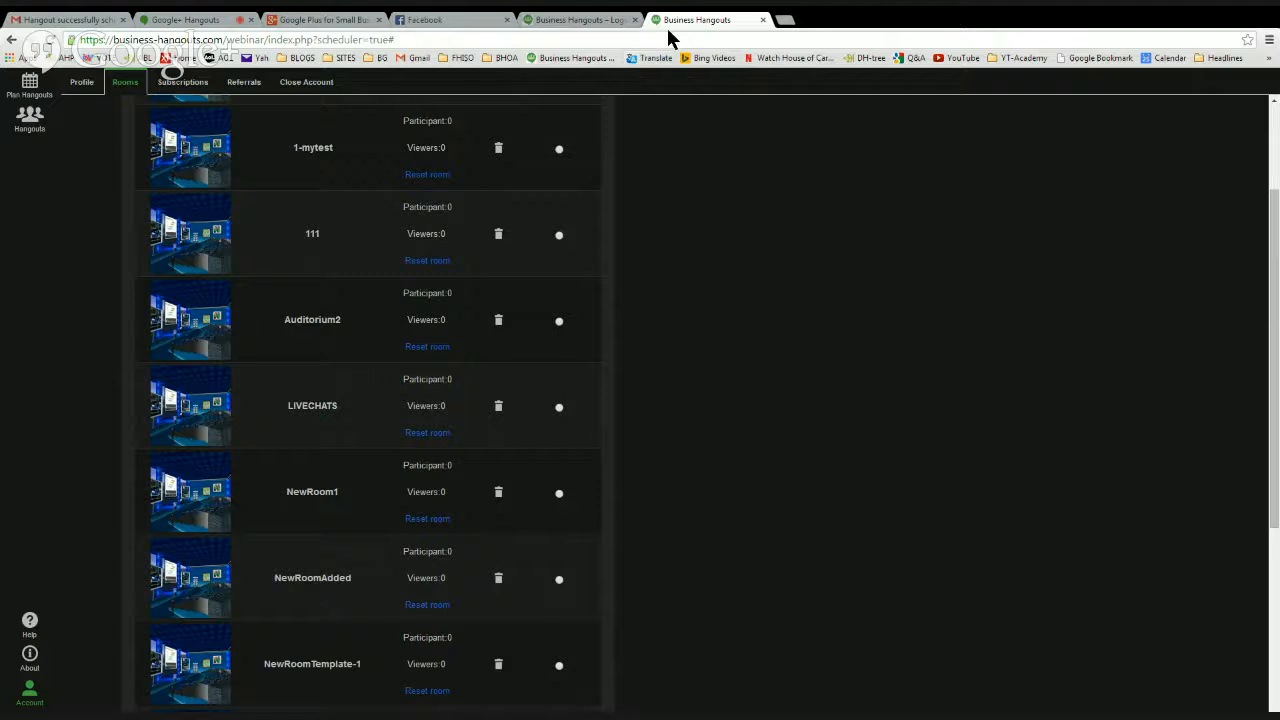
- Switch to the Google+ Hangouts broadcast and stop sharing the screen
click(197, 23)
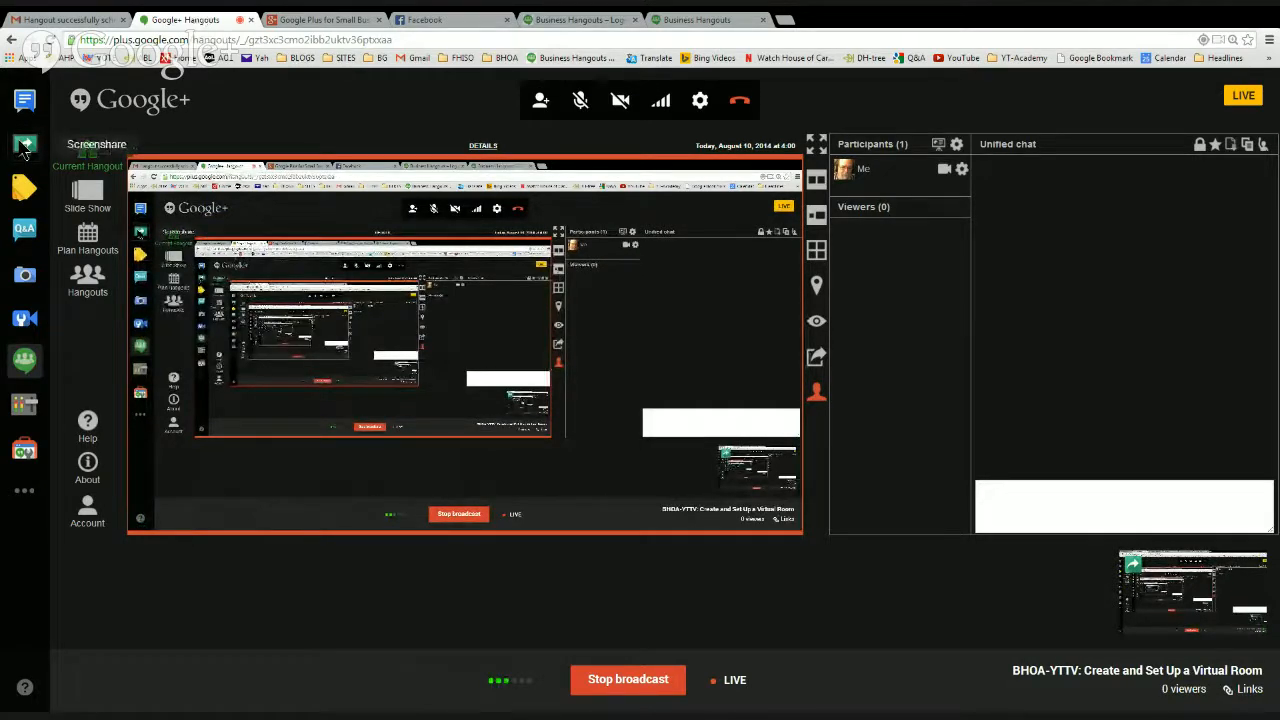
click(25, 147)
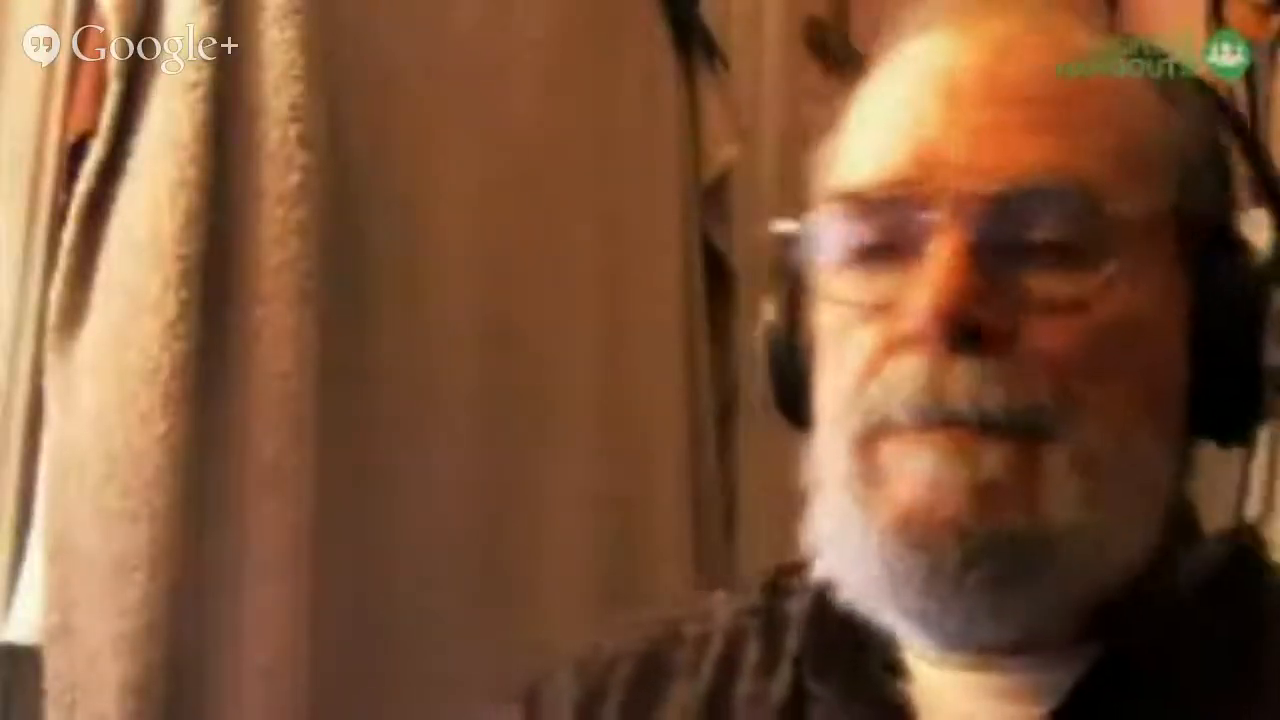